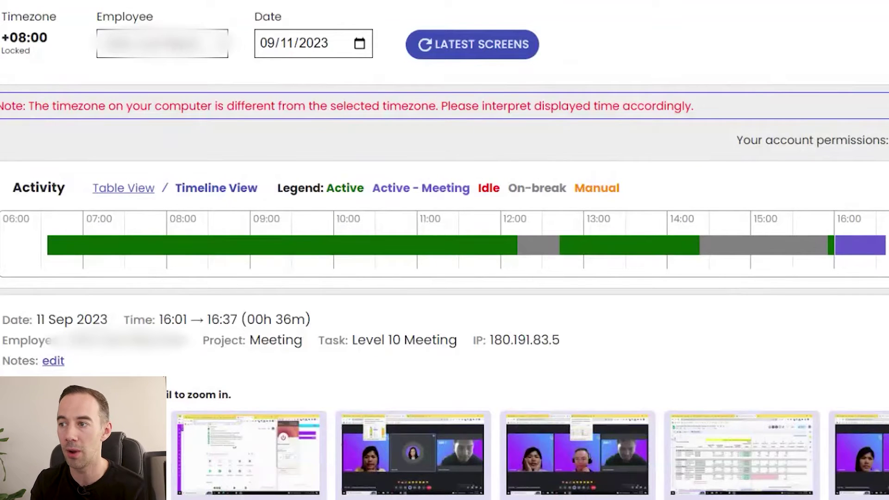
# Step: Keep the current date, scroll through the screenshot thumbnails and enlarge the 07:19 screenshot
pyautogui.click(357, 52)
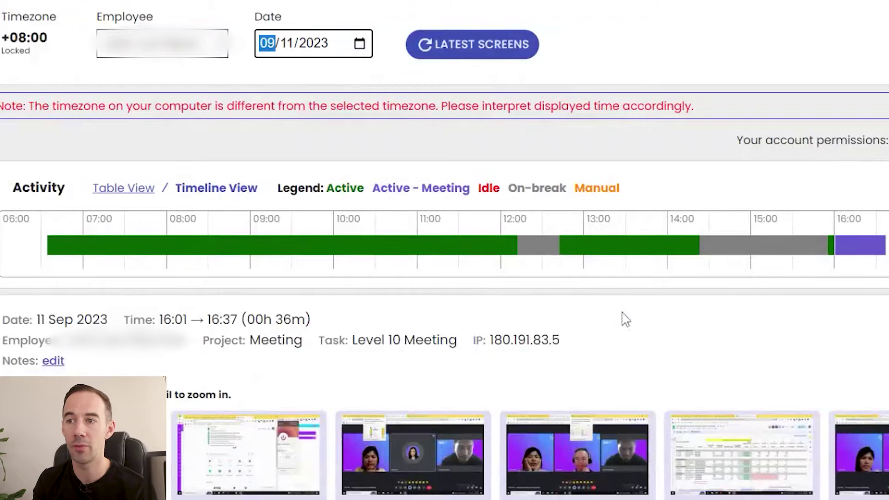
pyautogui.click(639, 344)
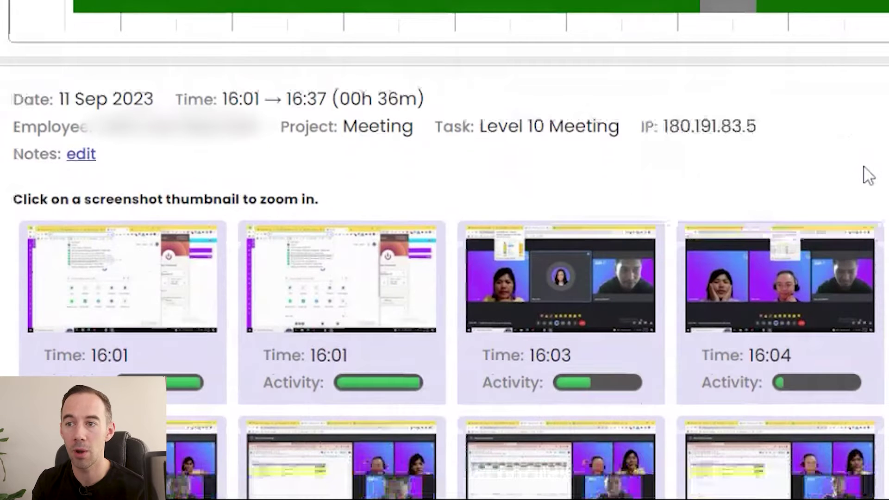
pyautogui.scroll(-5, 89, 229)
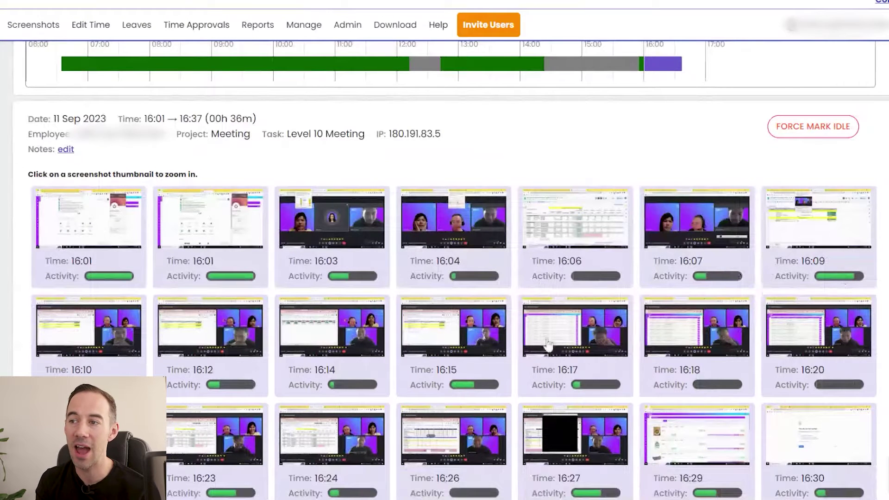
pyautogui.scroll(-1, 470, 365)
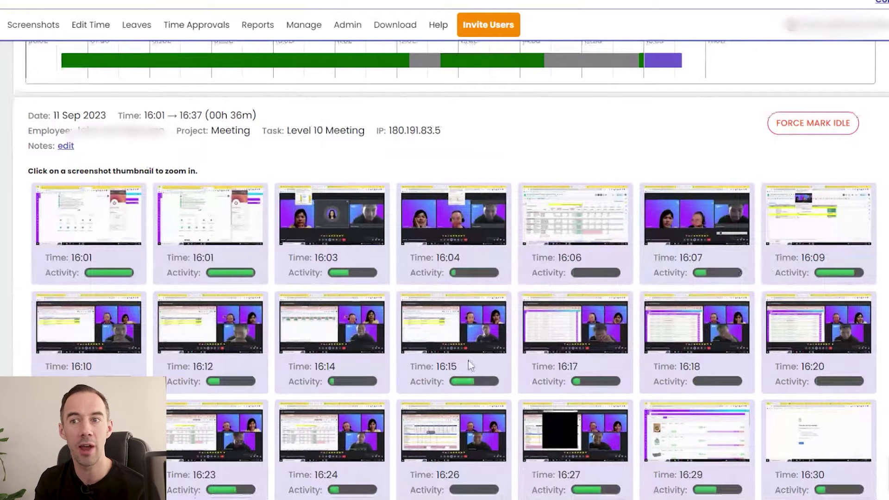
pyautogui.scroll(-3, 468, 365)
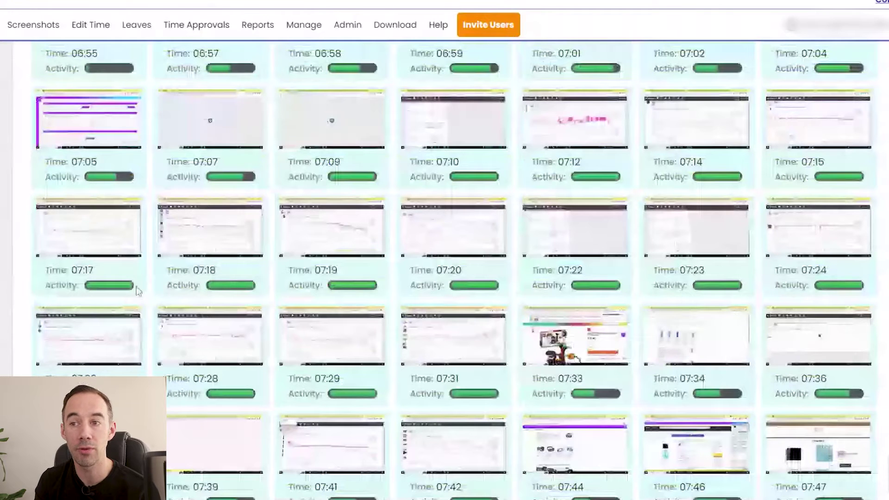
pyautogui.click(332, 227)
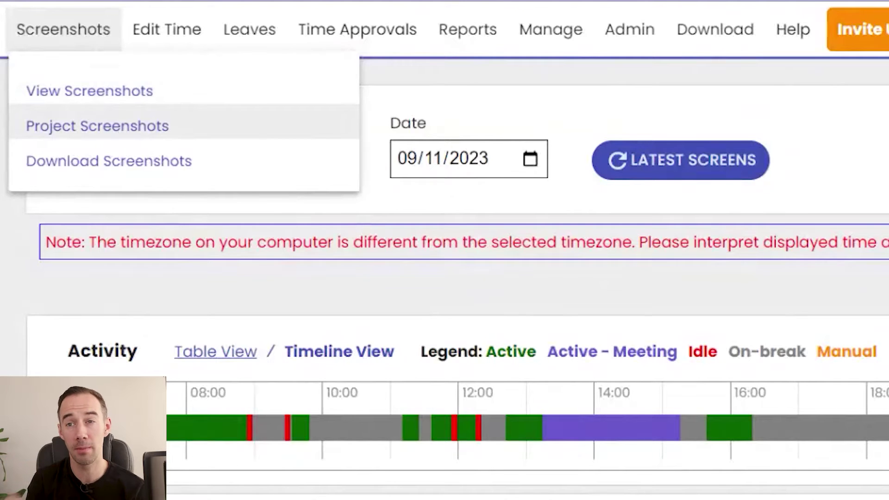
# Step: Visit the screenshot download page and the Edit Time page, ending on Manual Entries approvals
pyautogui.click(124, 157)
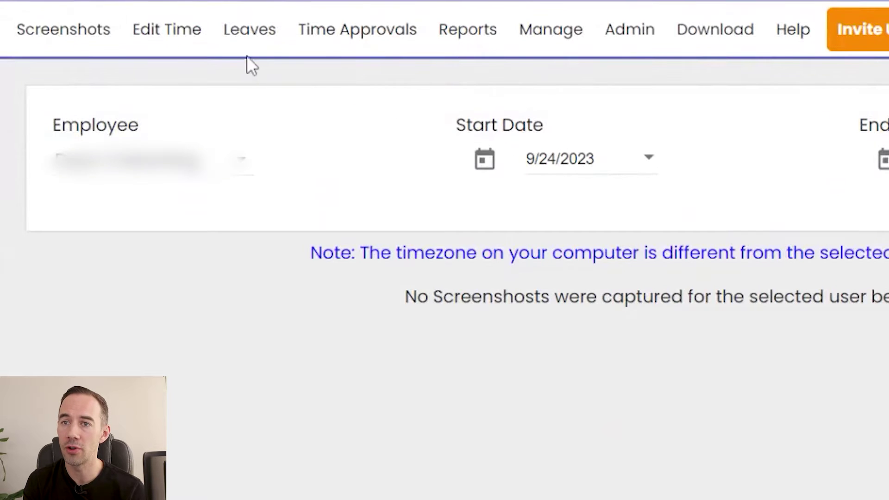
pyautogui.click(198, 40)
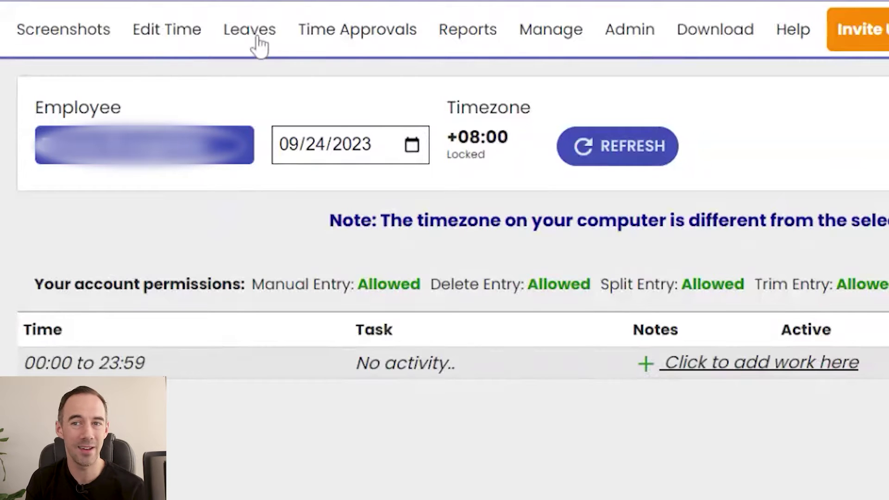
pyautogui.moveTo(254, 37)
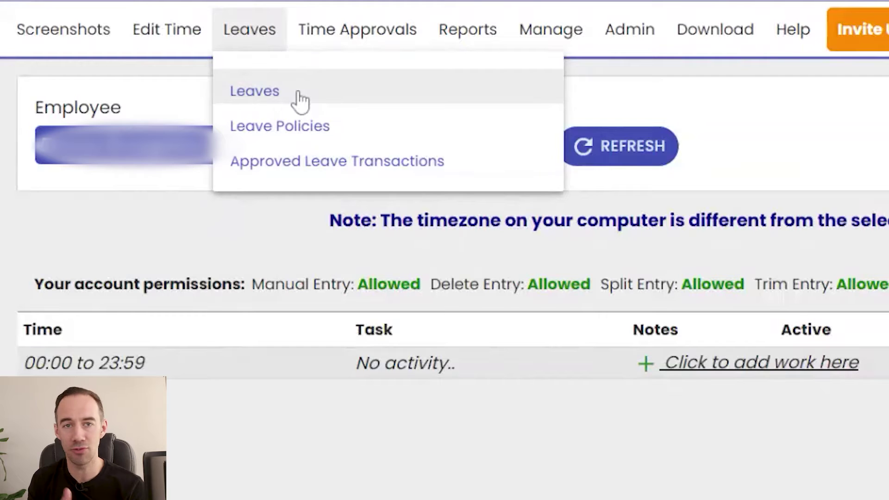
pyautogui.click(308, 35)
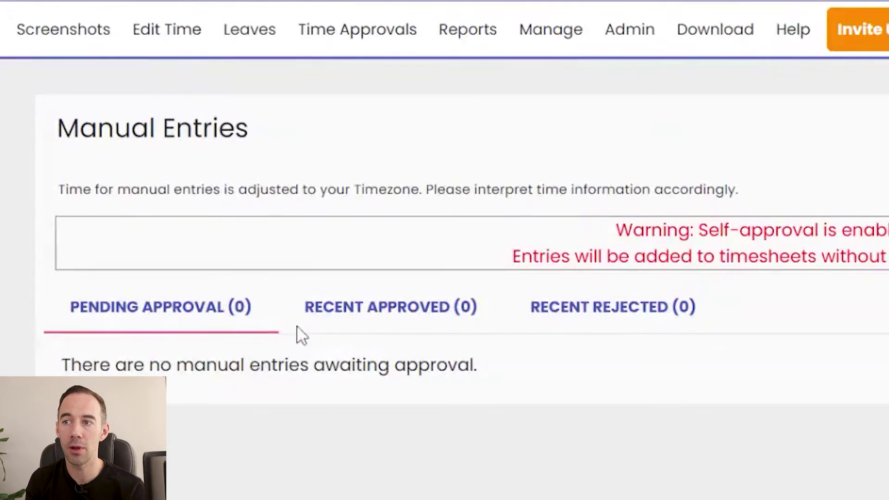
# Step: View recently approved manual entries, then load the User Timeline's latest screens for 09/11/2023
pyautogui.click(393, 311)
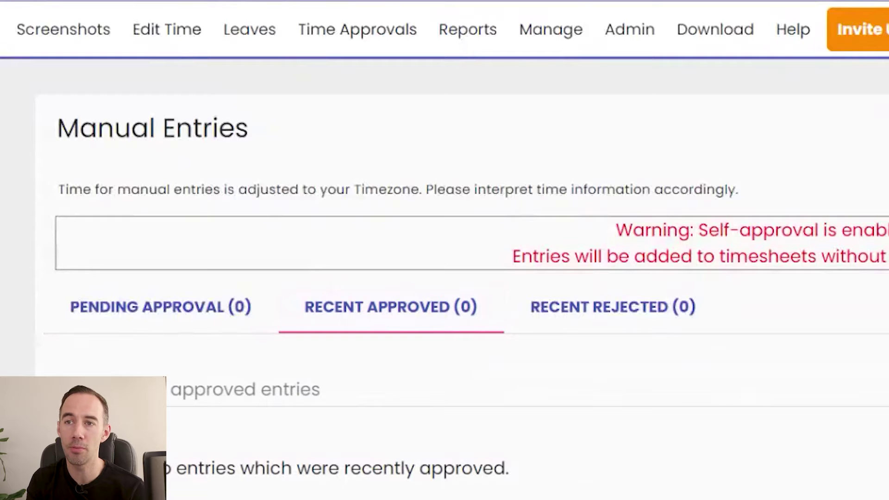
pyautogui.click(463, 28)
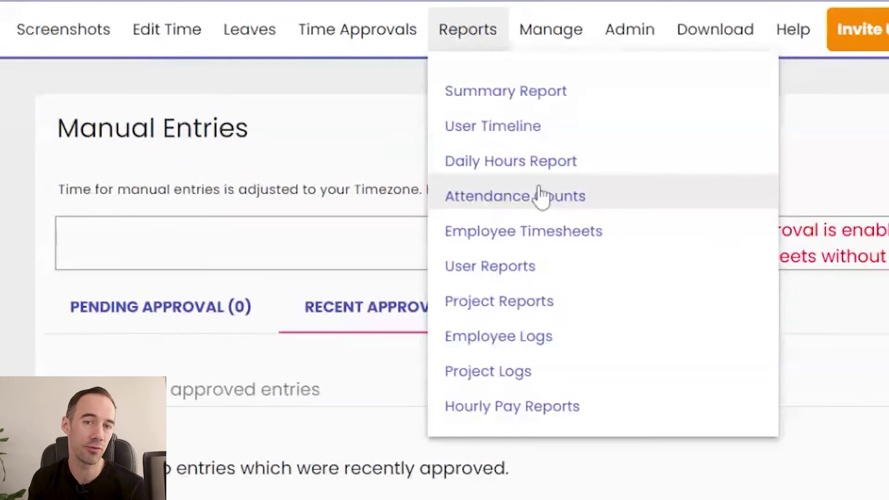
pyautogui.click(526, 131)
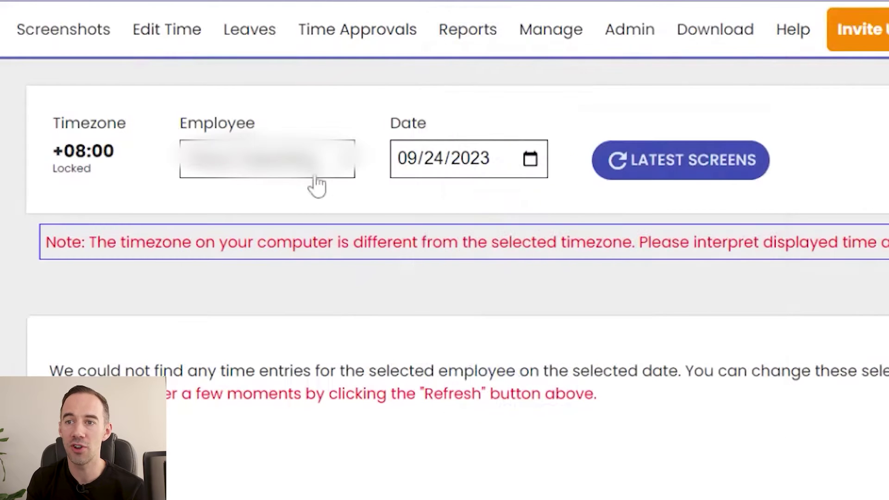
pyautogui.click(531, 162)
pyautogui.click(650, 160)
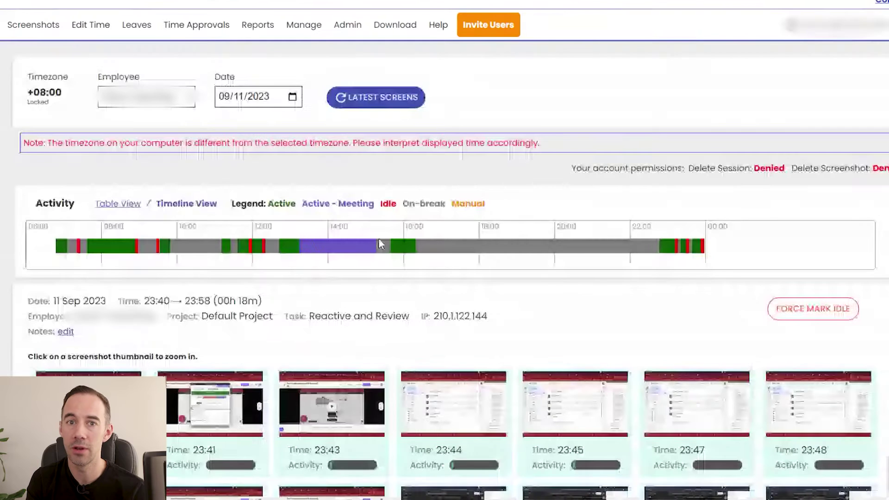
pyautogui.scroll(-5, 379, 238)
pyautogui.scroll(5, 250, 222)
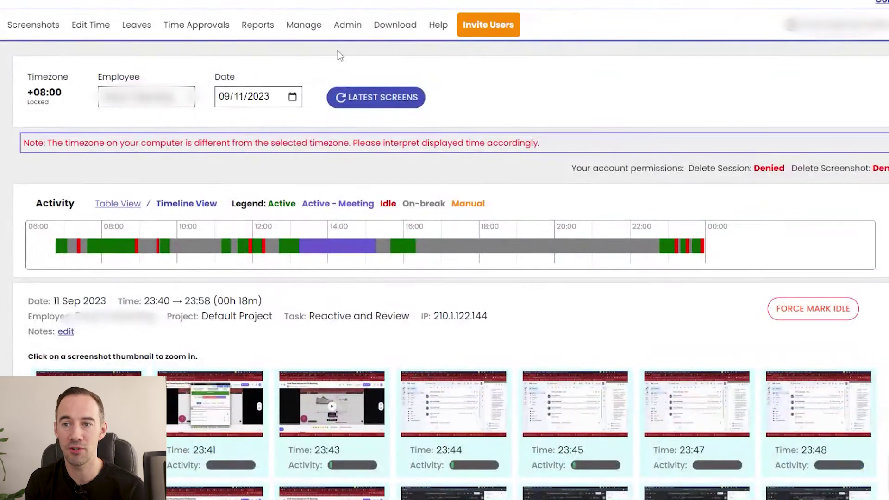
# Step: In the Summary Report, check the productivity summary and set the workday window to 03:45–03:44
pyautogui.click(271, 30)
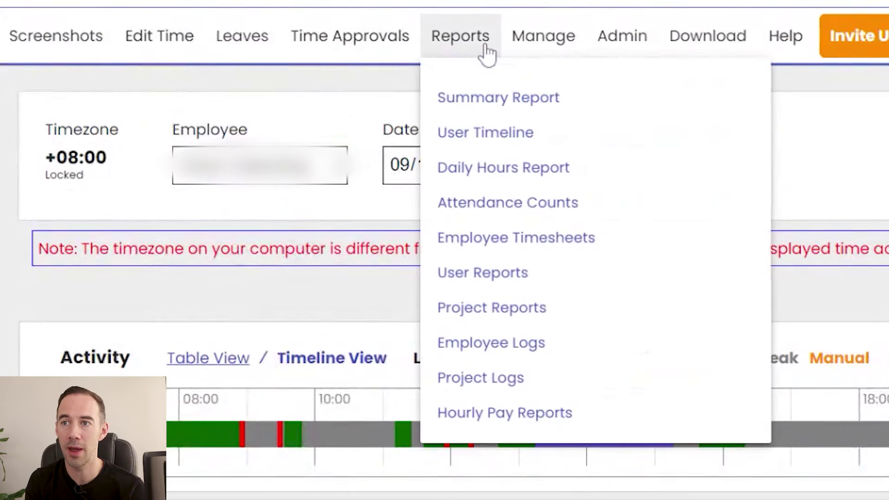
pyautogui.click(510, 101)
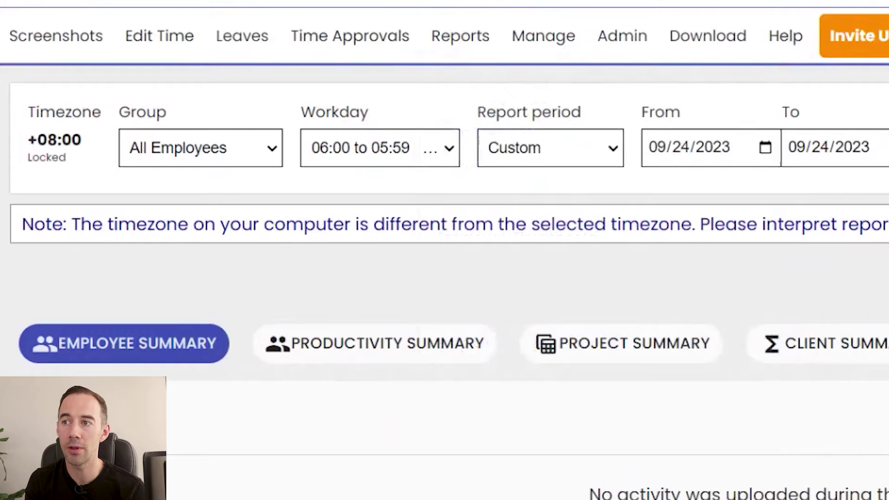
pyautogui.click(391, 351)
pyautogui.click(428, 158)
pyautogui.click(444, 371)
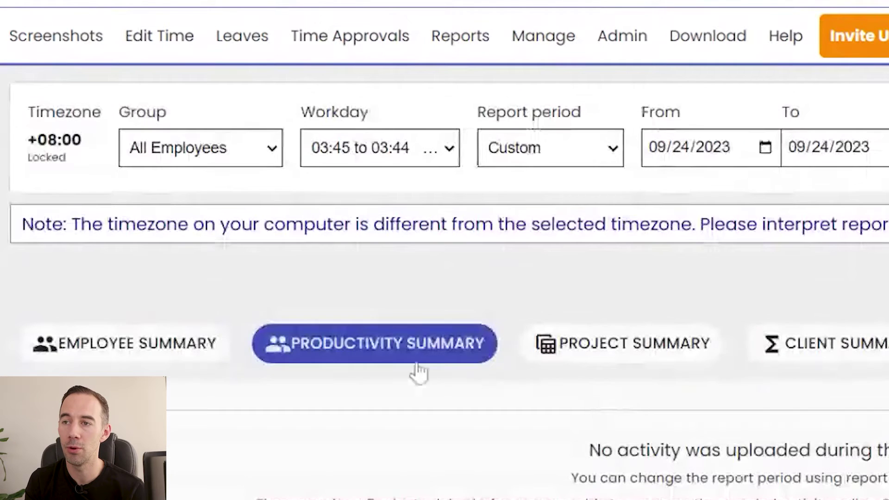
pyautogui.click(177, 342)
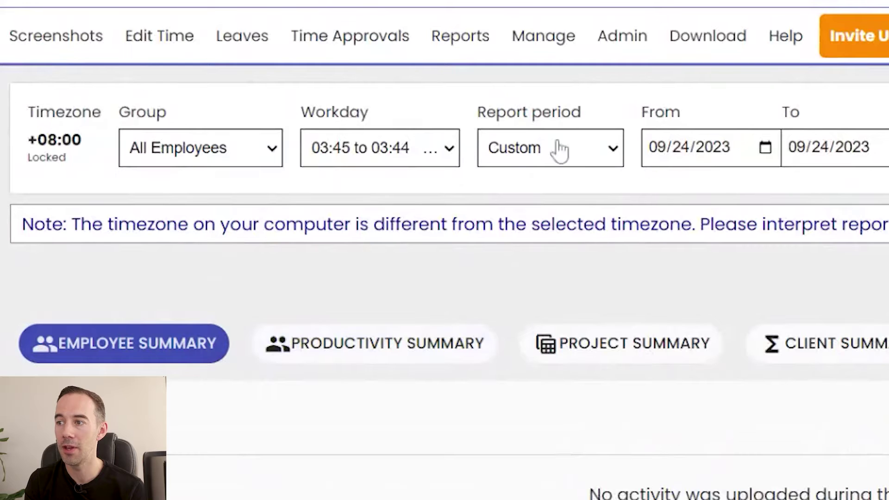
# Step: Browse the reports list, including project and task options, and open the Daily Hours Report
pyautogui.click(472, 52)
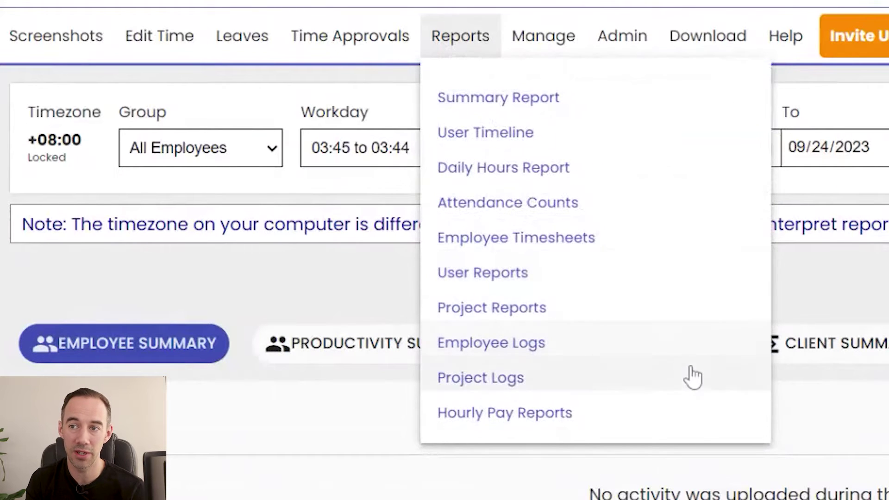
pyautogui.click(553, 45)
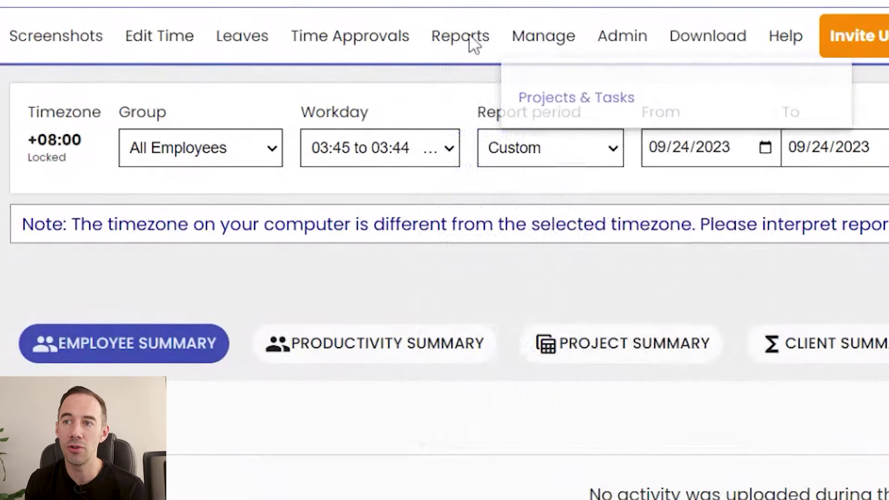
pyautogui.moveTo(470, 44)
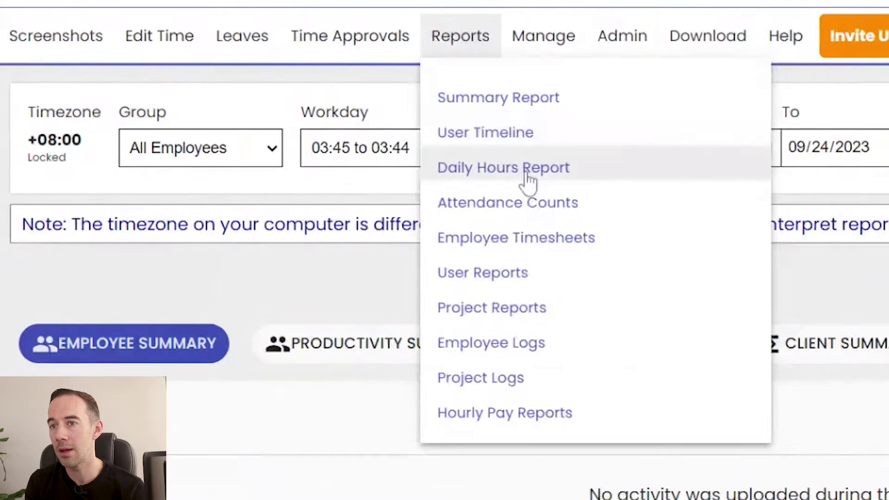
pyautogui.click(483, 164)
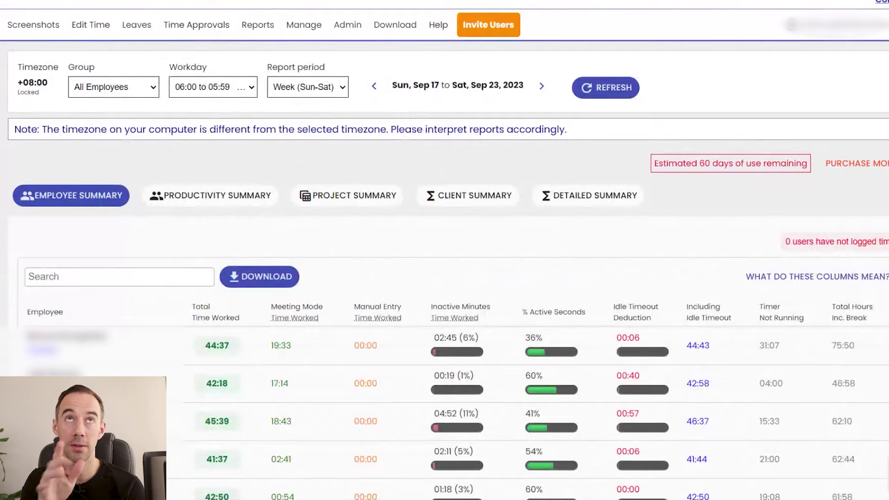
pyautogui.scroll(-5, 417, 112)
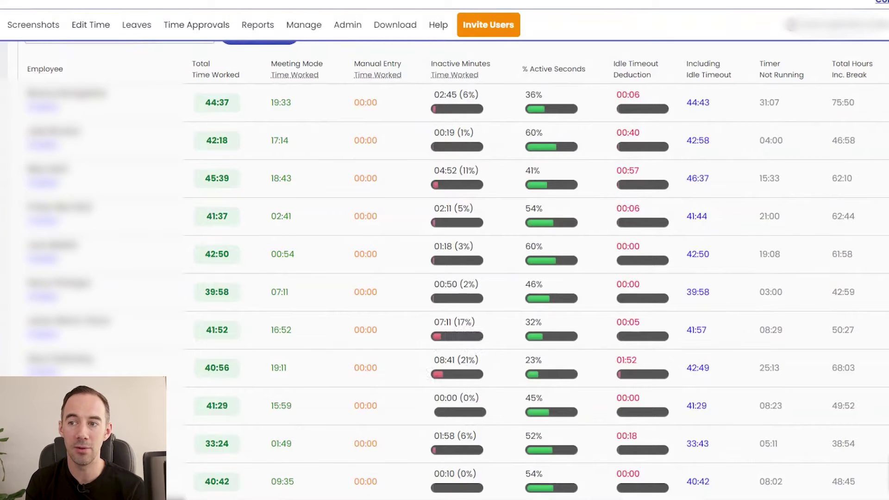
pyautogui.scroll(1, 472, 338)
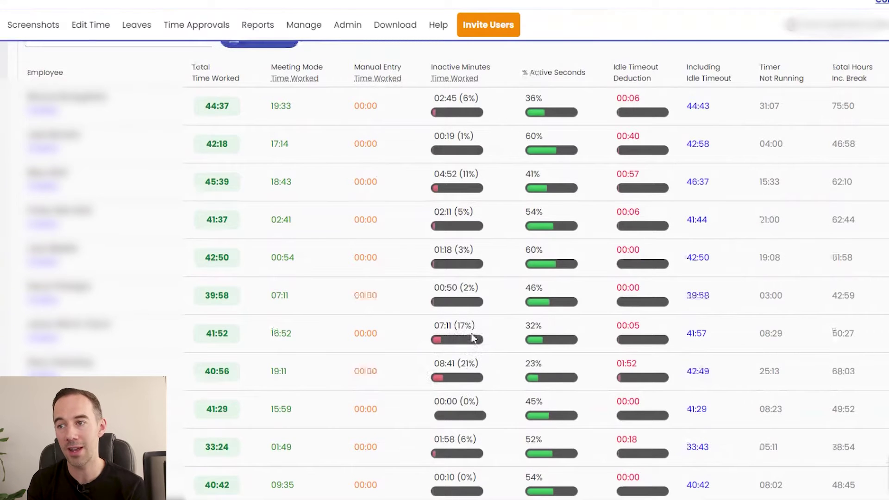
pyautogui.scroll(3, 472, 338)
pyautogui.scroll(1, 553, 373)
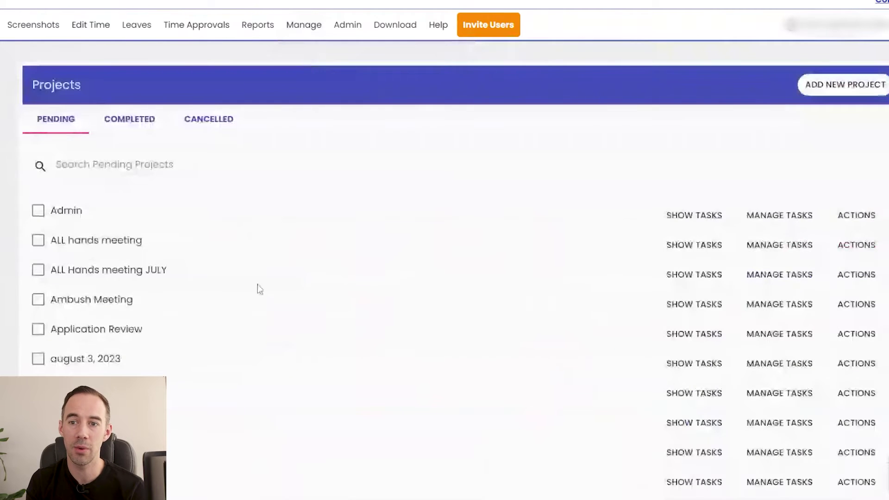
# Step: Check the user accounts page, then open Billing showing 91.450 credits and 60 days left
pyautogui.scroll(-1, 257, 285)
pyautogui.scroll(1, 257, 285)
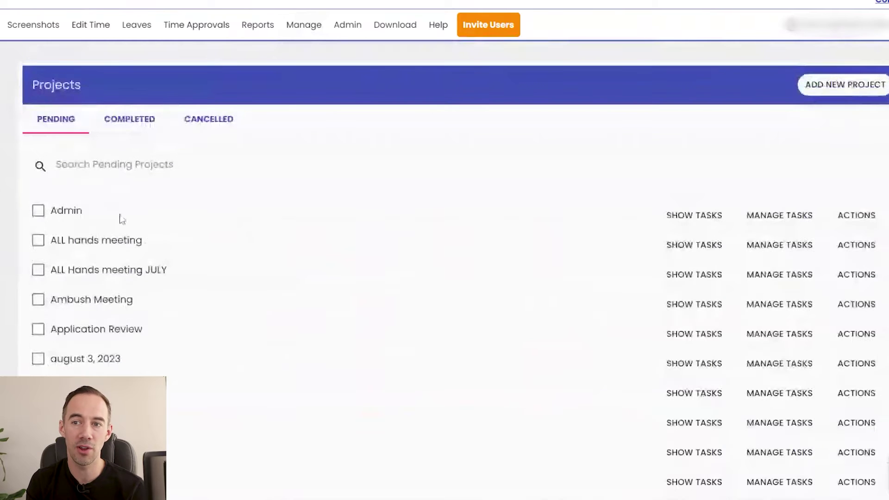
pyautogui.click(358, 28)
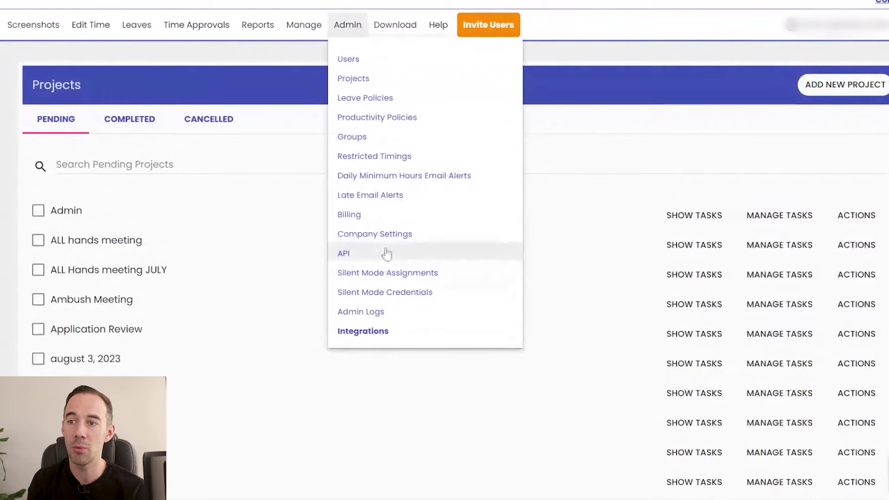
pyautogui.click(359, 61)
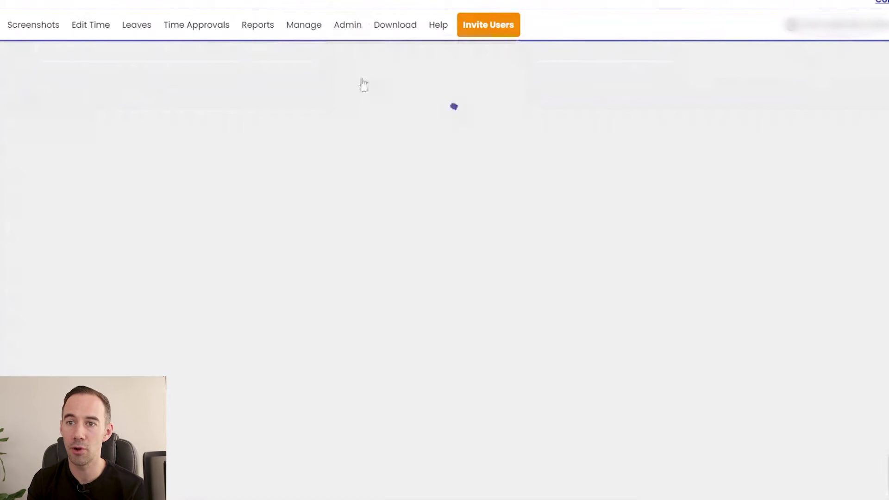
pyautogui.click(348, 26)
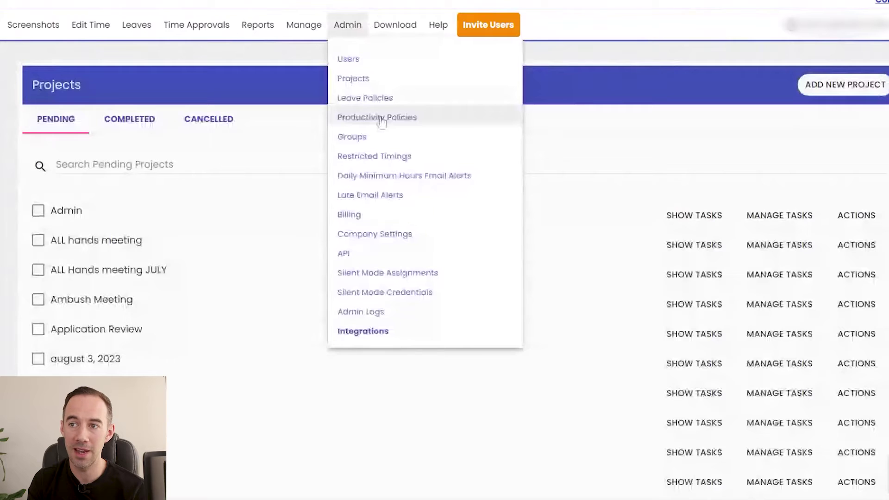
pyautogui.click(393, 221)
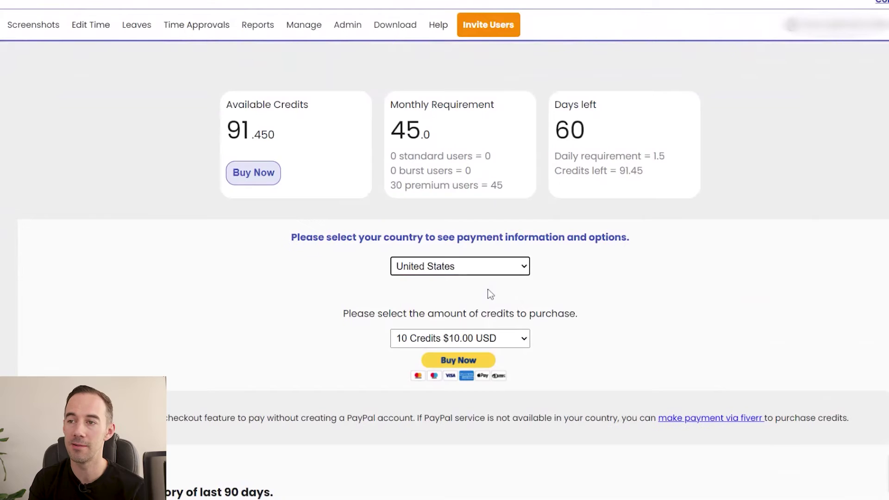
# Step: Open the daily minimum hours alert settings, showing the 8.0 h weekday default
pyautogui.click(334, 32)
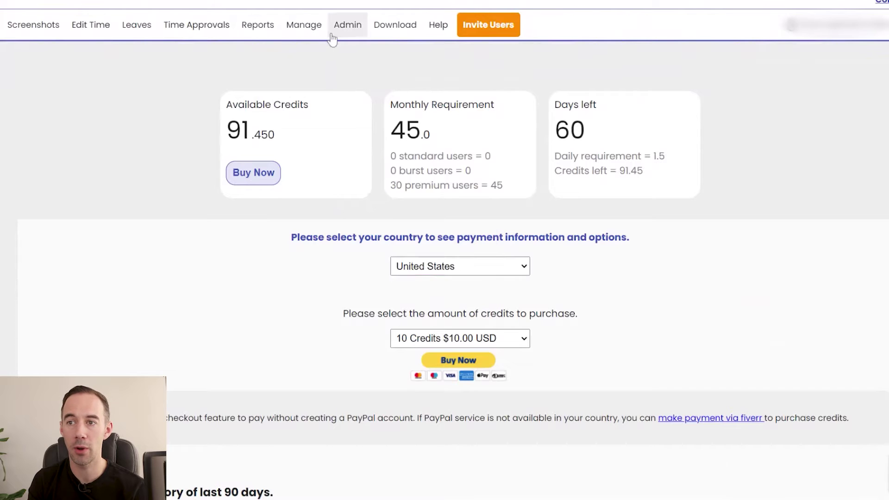
pyautogui.click(660, 275)
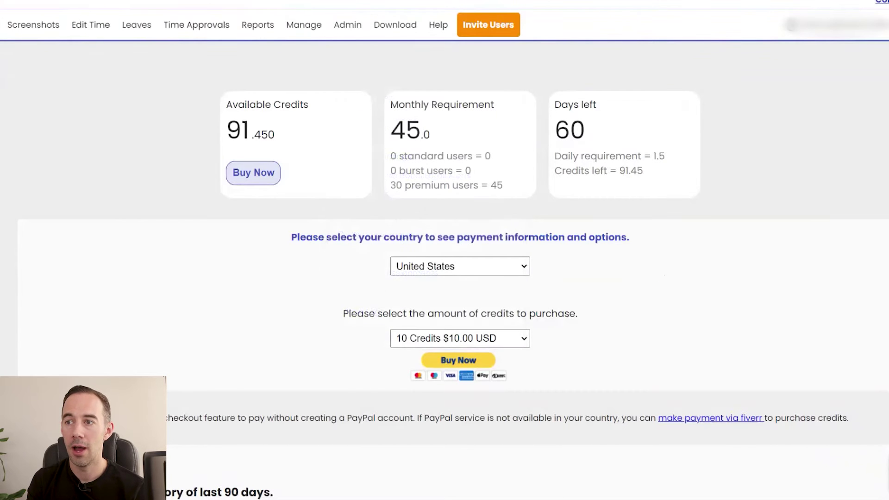
pyautogui.click(339, 25)
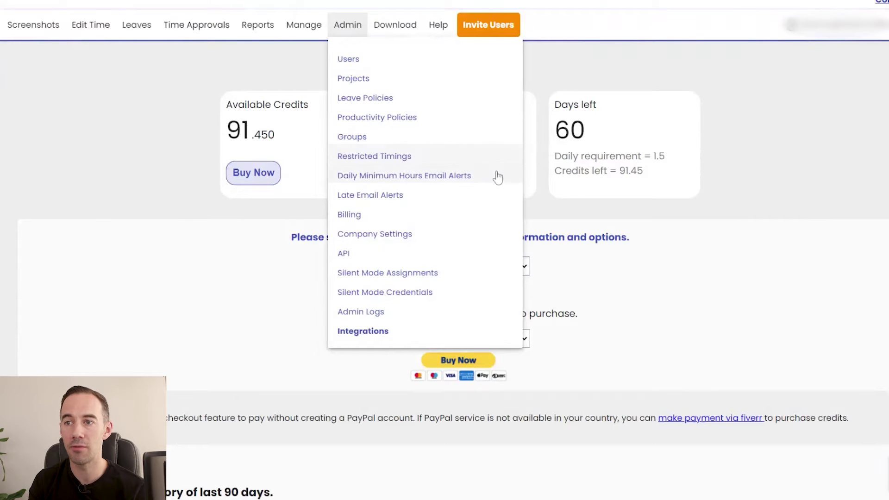
pyautogui.click(484, 182)
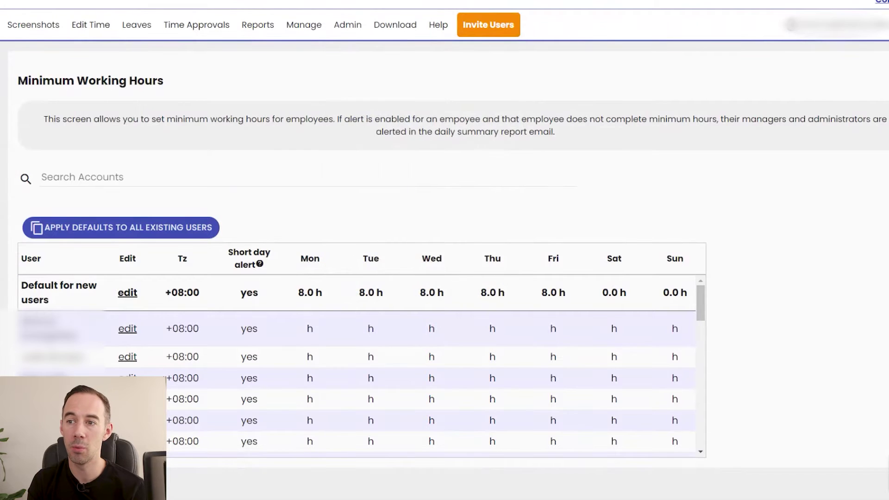
# Step: Open the API page and scroll through its API key and endpoint documentation
pyautogui.click(340, 25)
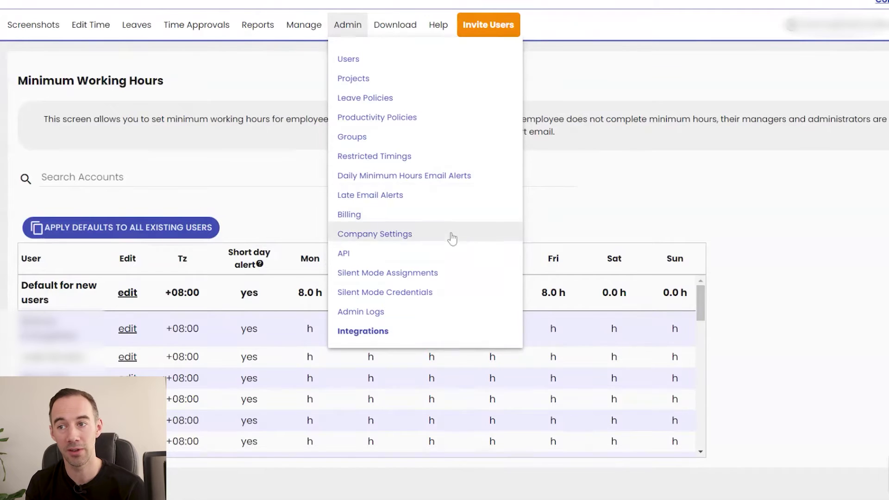
pyautogui.click(452, 258)
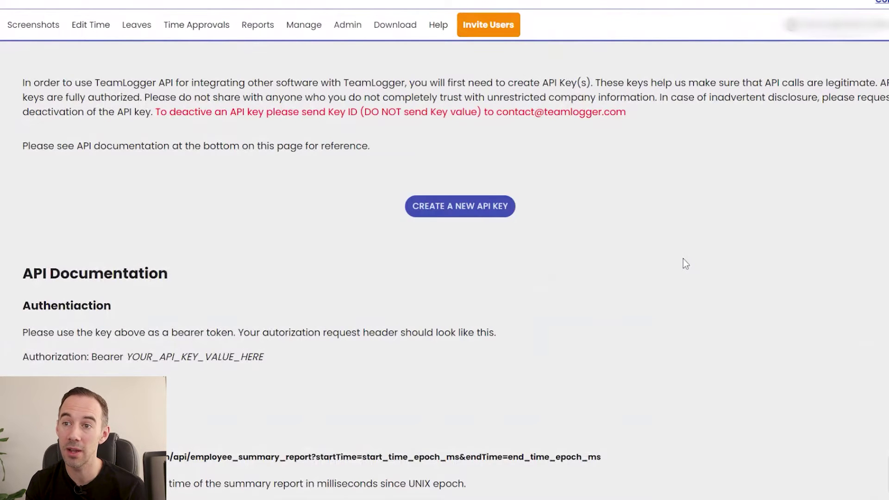
pyautogui.scroll(-8, 146, 249)
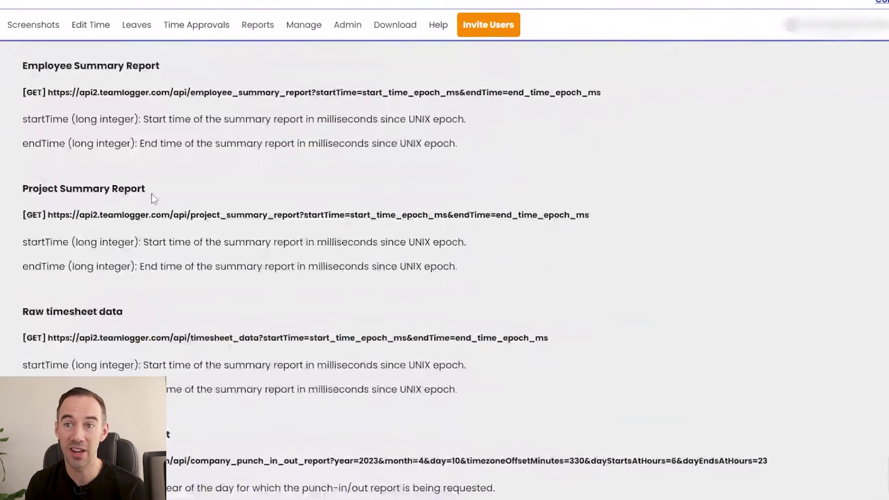
pyautogui.scroll(-12, 154, 198)
pyautogui.scroll(-10, 177, 224)
# Step: Return to the top of the API page, glance at Integrations, then open Company Settings
pyautogui.scroll(20, 177, 224)
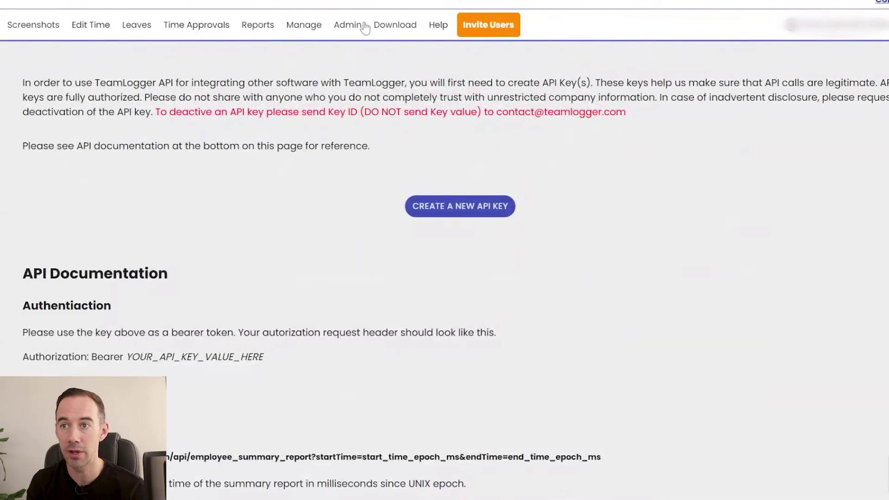
pyautogui.moveTo(349, 26)
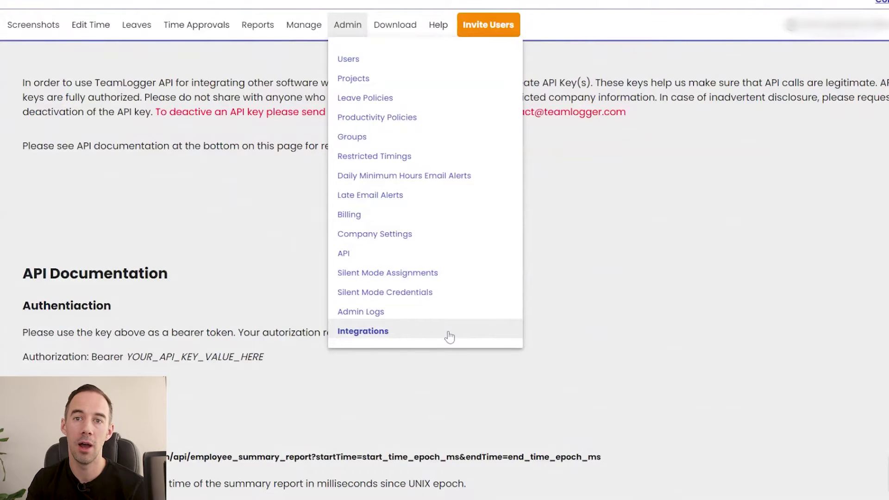
pyautogui.click(448, 336)
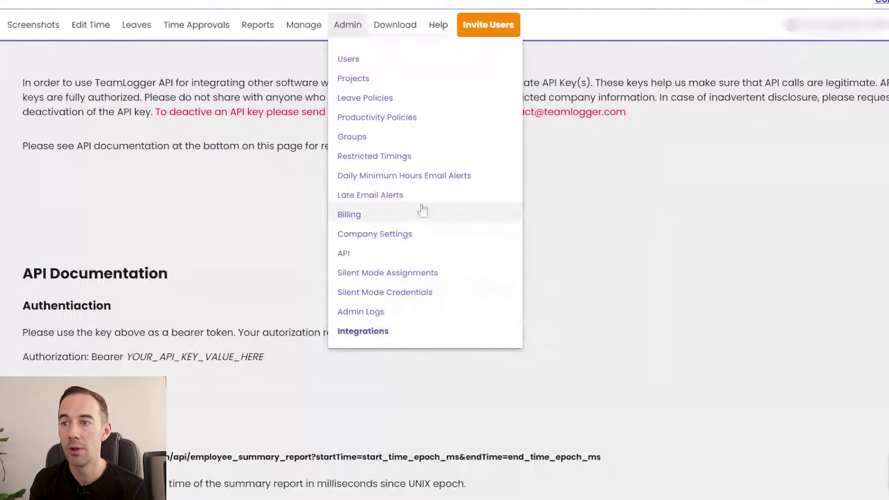
pyautogui.click(422, 234)
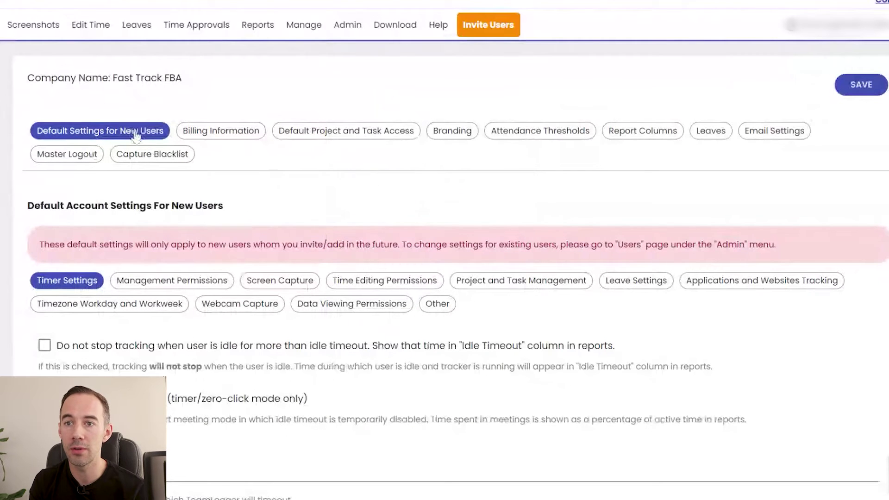
# Step: Scroll through the Timer Settings defaults, then show the Management Permissions defaults for new users
pyautogui.scroll(-1, 92, 294)
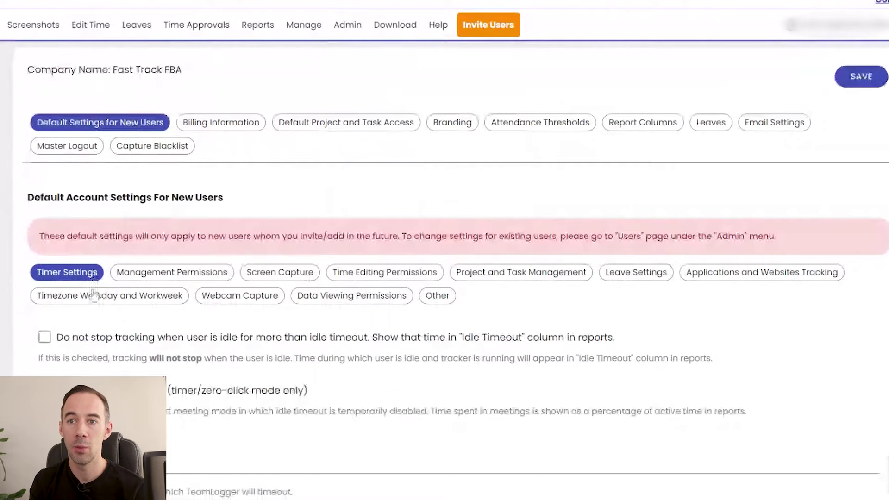
pyautogui.scroll(-4, 92, 294)
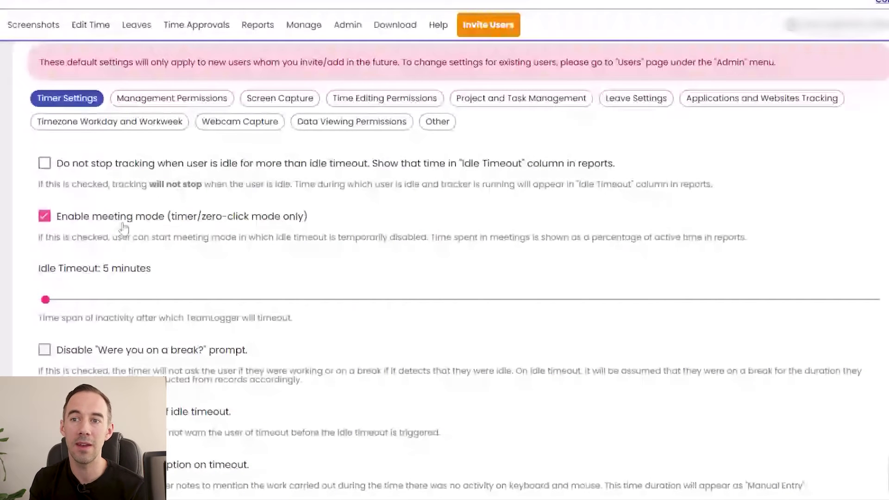
pyautogui.scroll(-3, 123, 227)
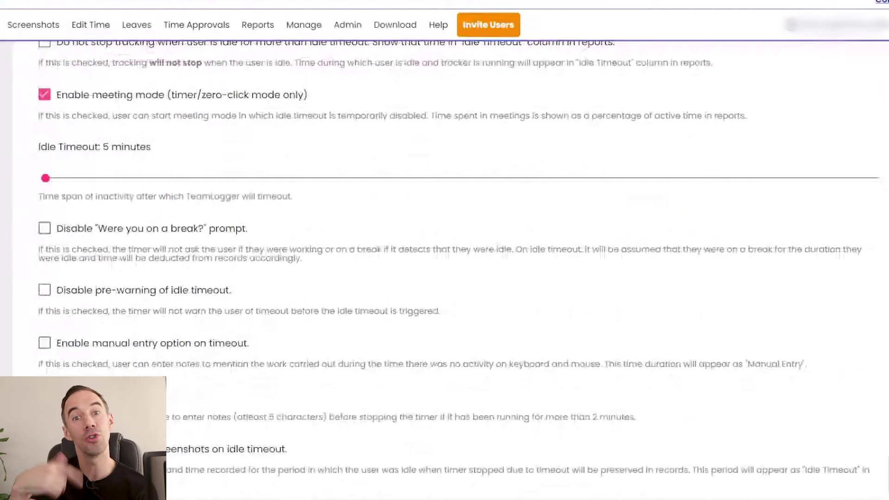
pyautogui.scroll(-1, 216, 154)
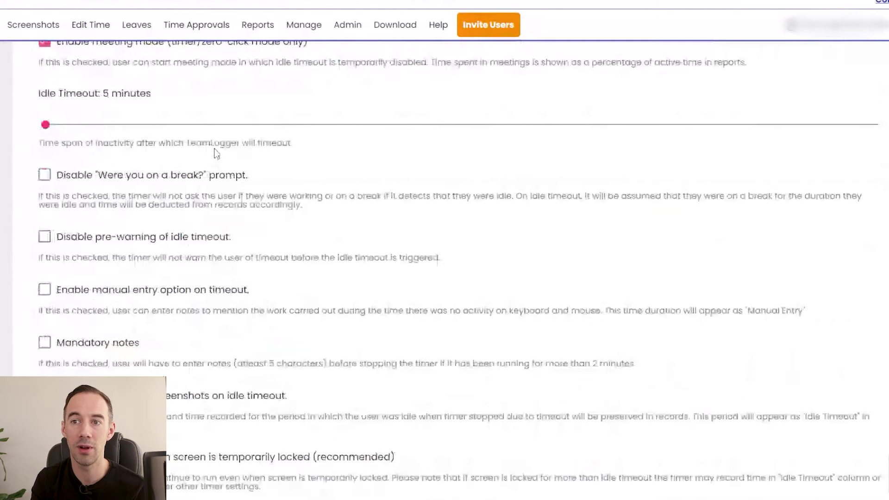
pyautogui.scroll(-5, 215, 154)
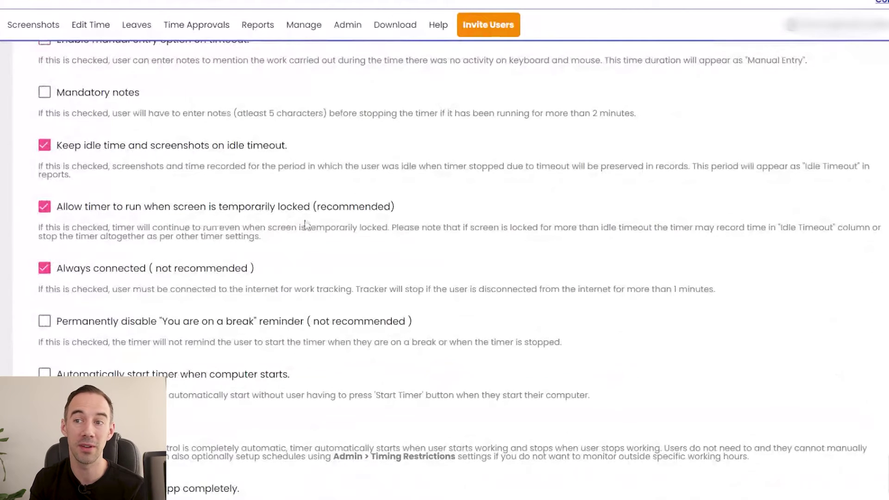
pyautogui.scroll(-2, 305, 224)
pyautogui.scroll(-1, 304, 220)
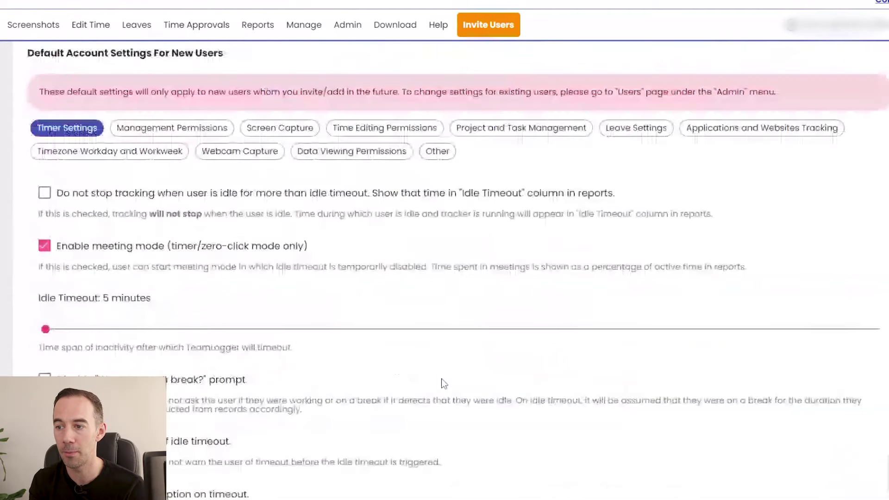
pyautogui.click(211, 132)
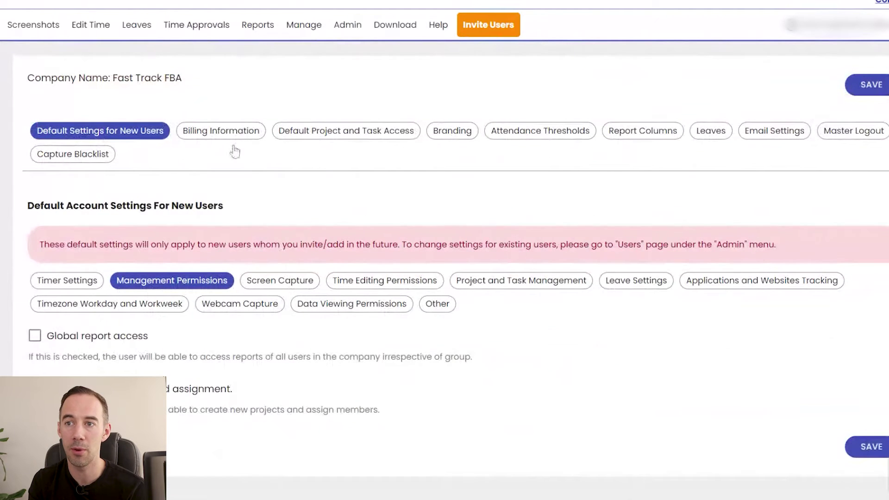
pyautogui.click(287, 280)
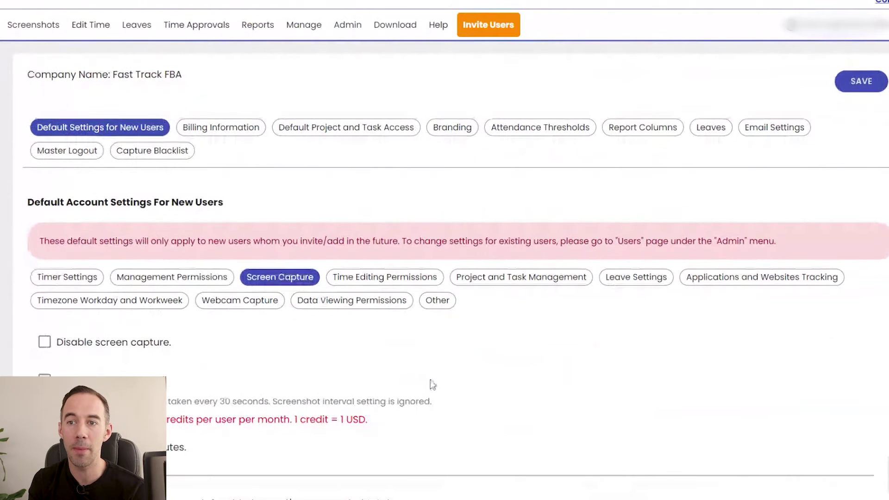
pyautogui.scroll(-5, 431, 384)
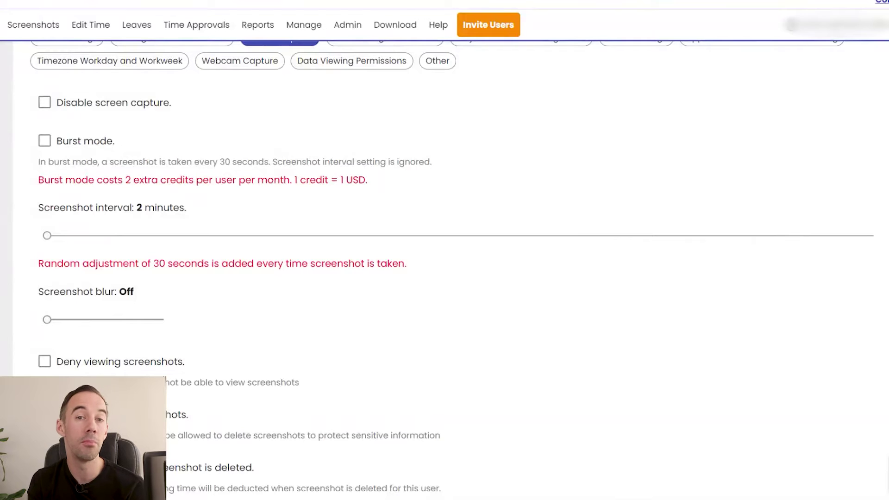
pyautogui.scroll(-1, 445, 259)
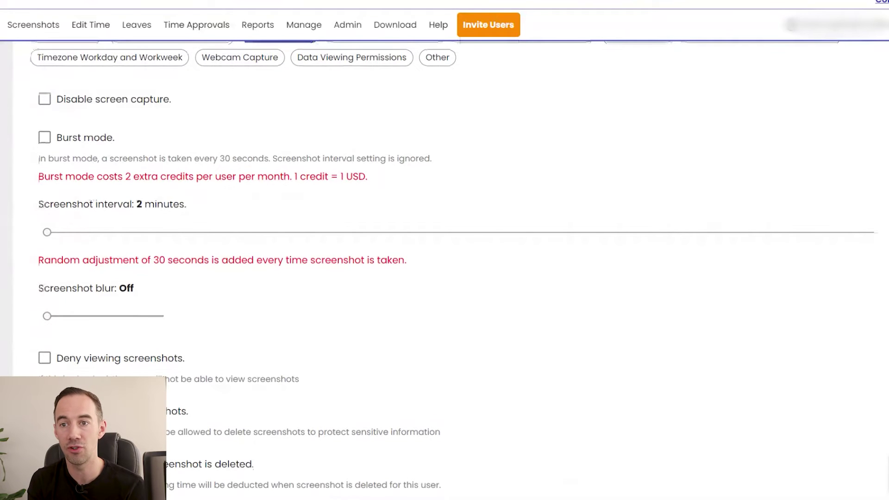
pyautogui.scroll(-1, 445, 259)
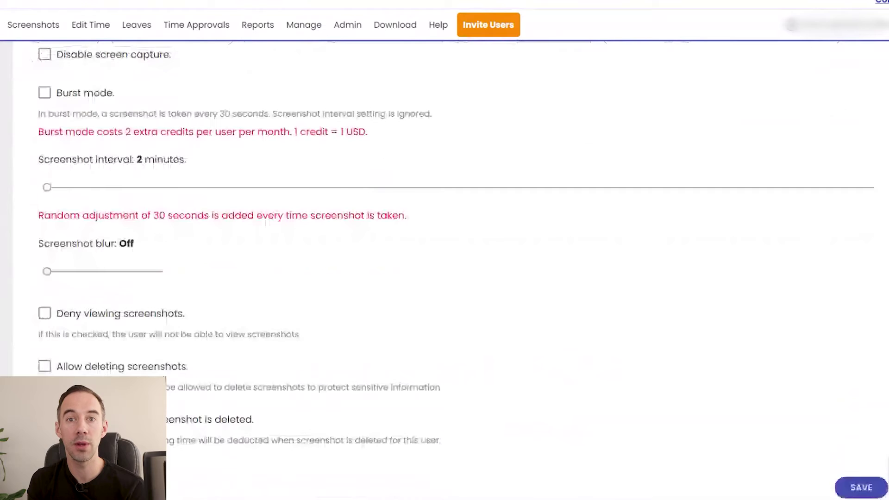
pyautogui.scroll(-1, 45, 282)
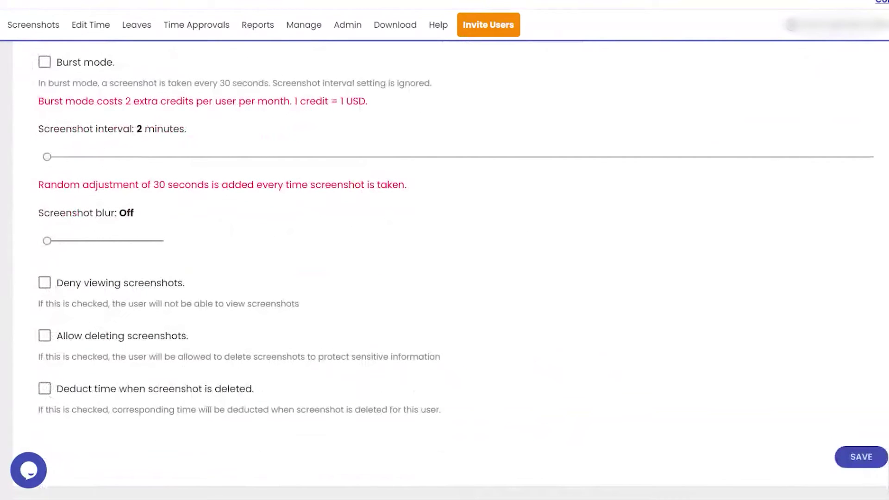
pyautogui.scroll(1, 48, 396)
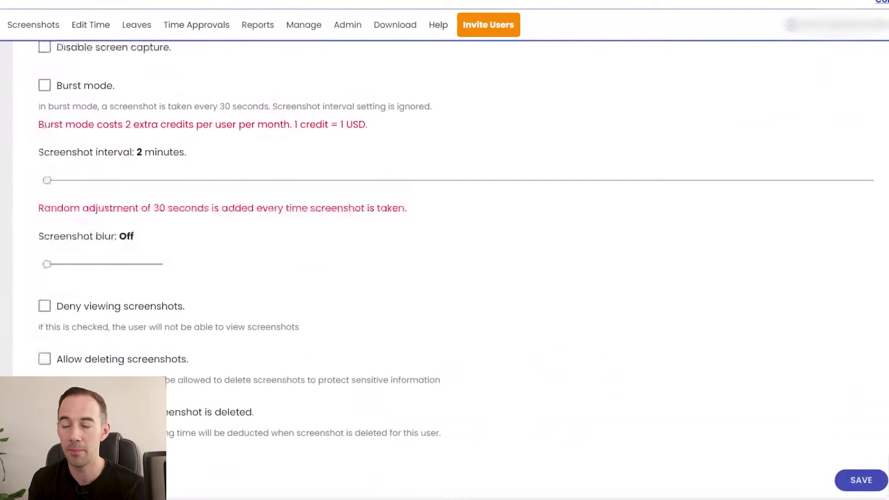
pyautogui.scroll(2, 445, 268)
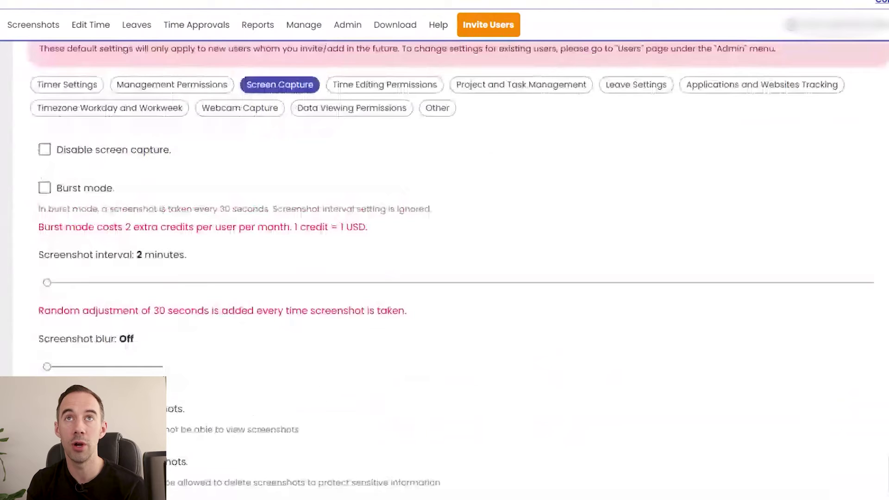
pyautogui.scroll(1, 445, 269)
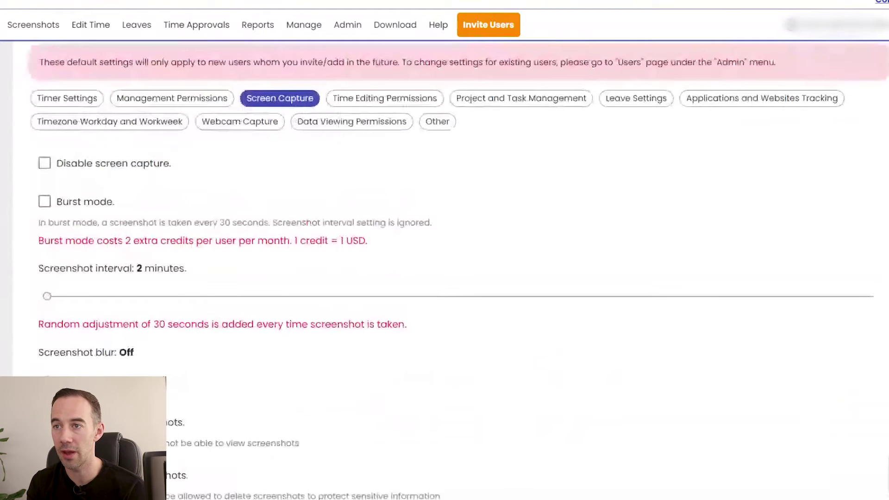
# Step: Review the Time Editing Permissions, Project and Task Management, and Leave Settings defaults
pyautogui.click(392, 95)
pyautogui.scroll(-1, 370, 185)
pyautogui.scroll(3, 351, 202)
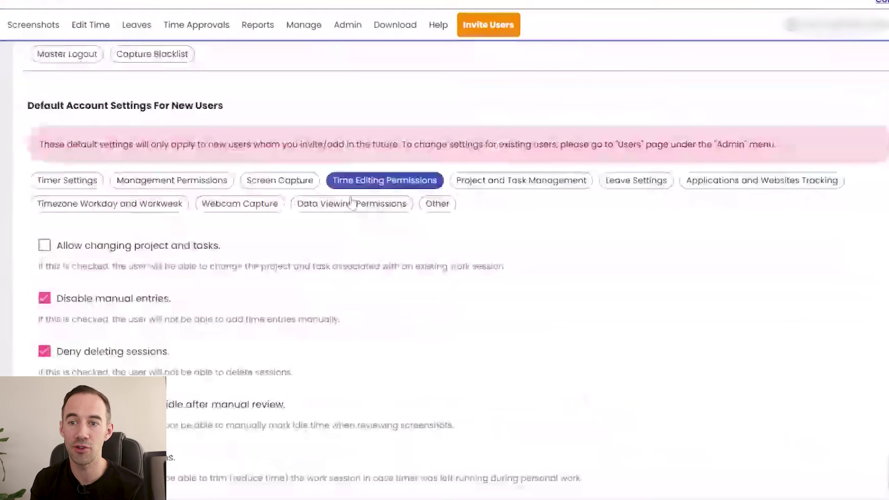
pyautogui.scroll(2, 350, 202)
pyautogui.click(520, 270)
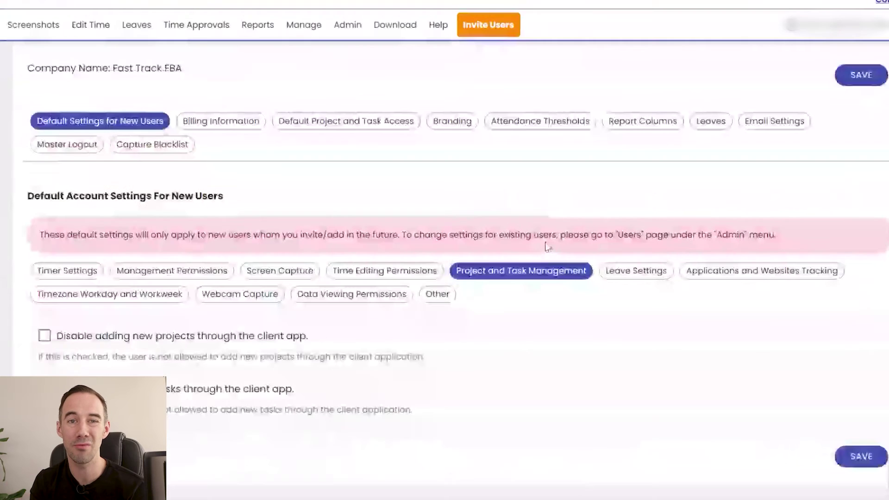
pyautogui.click(607, 274)
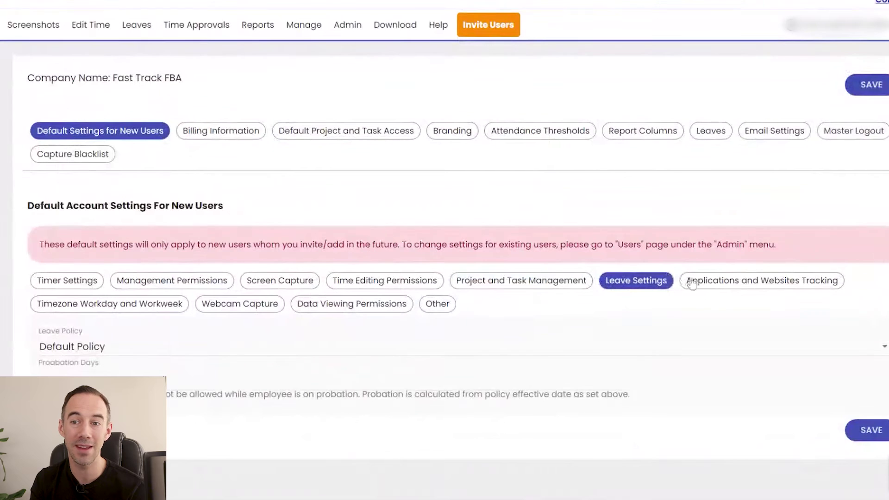
# Step: Review application and website tracking defaults, then show the GMT+08:00 timezone and workweek defaults
pyautogui.click(727, 290)
pyautogui.scroll(-1, 575, 231)
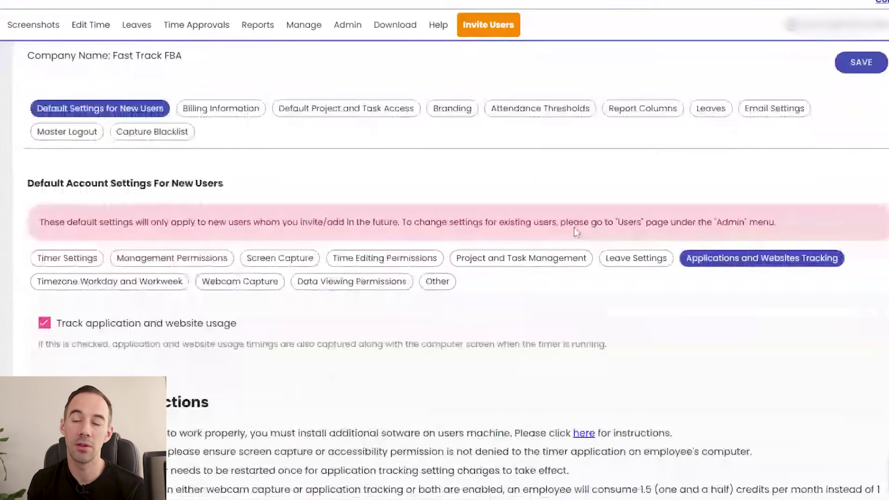
pyautogui.scroll(-2, 573, 232)
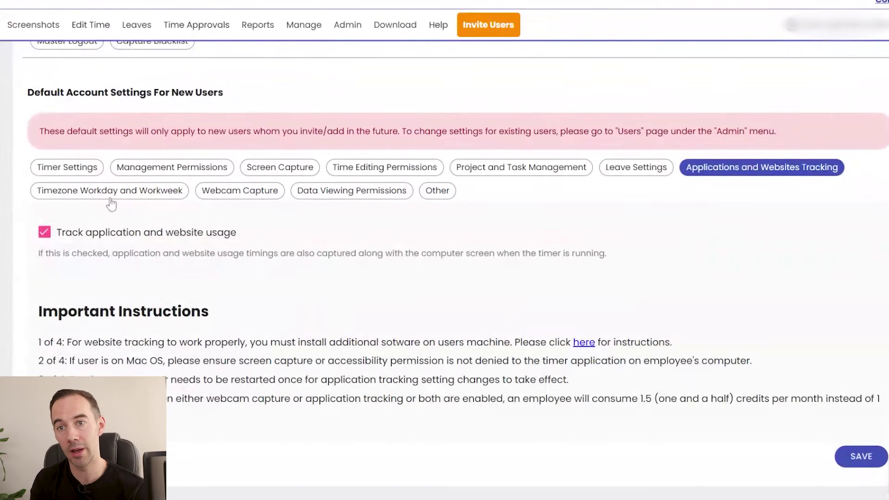
pyautogui.click(91, 194)
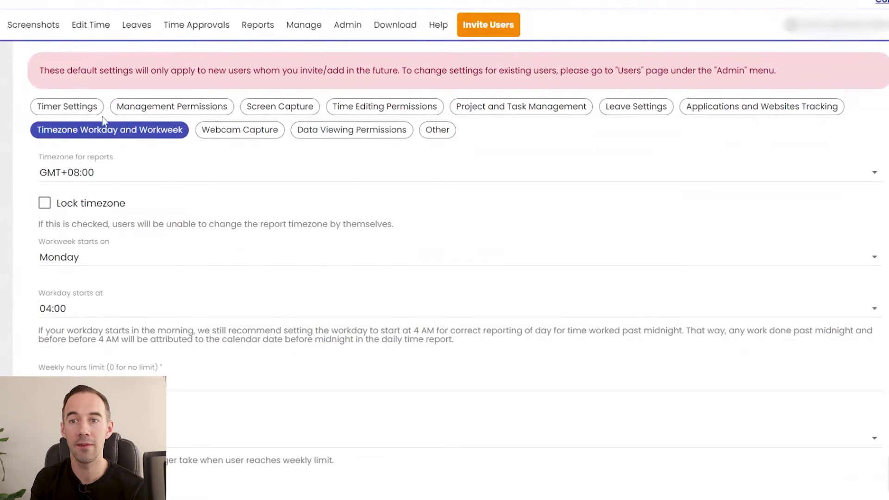
# Step: Review the timezone and hours-limit defaults, then show Webcam Capture, left unchecked at 1.5 credits monthly
pyautogui.scroll(-3, 168, 271)
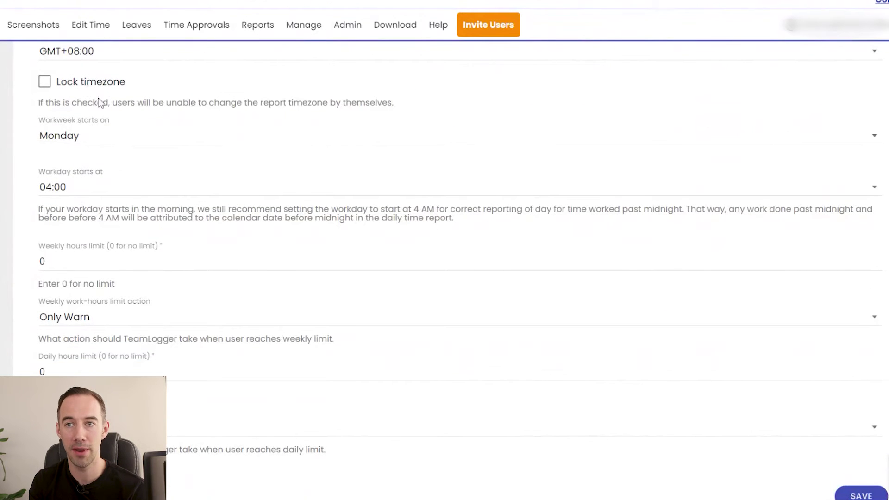
pyautogui.scroll(3, 104, 99)
pyautogui.scroll(-4, 89, 187)
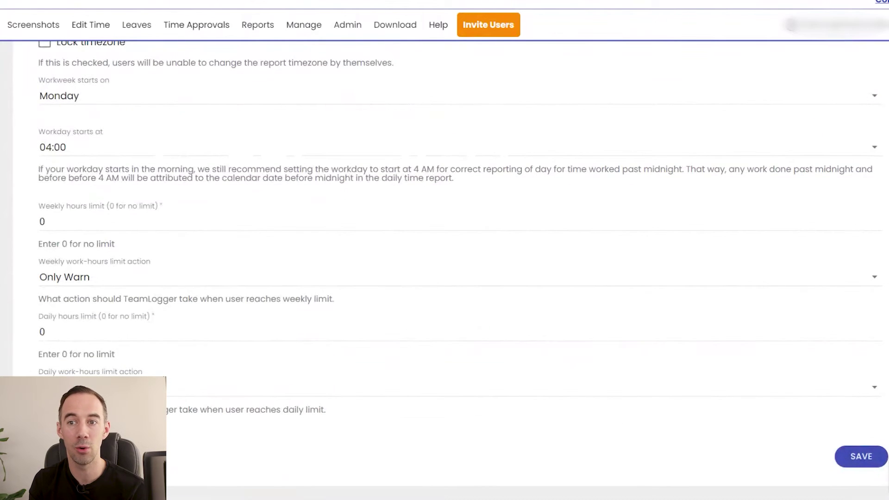
pyautogui.scroll(3, 444, 232)
pyautogui.click(240, 106)
pyautogui.scroll(3, 244, 156)
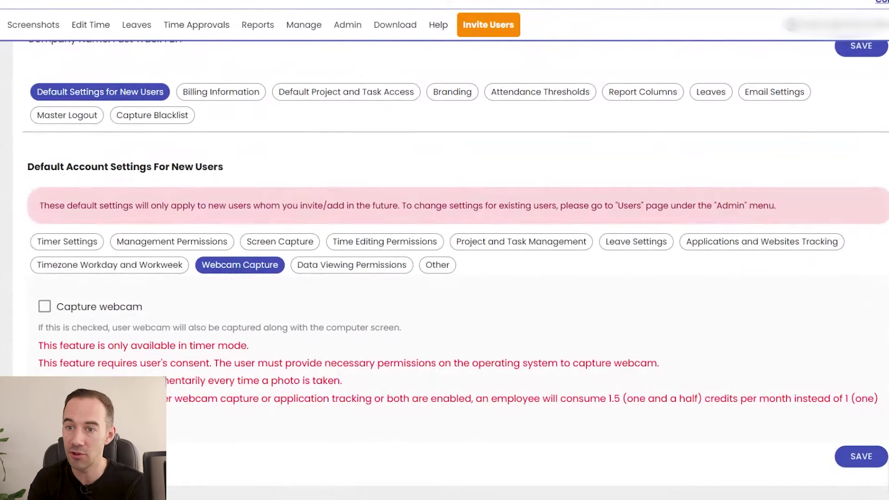
# Step: Look through the Data Viewing Permissions and Other defaults, then view the billing email, name, phone and GST fields
pyautogui.click(395, 272)
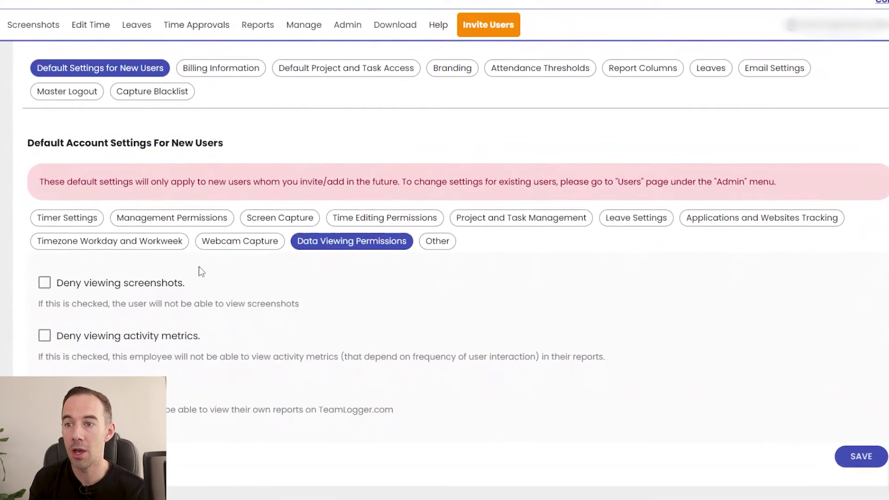
pyautogui.click(439, 241)
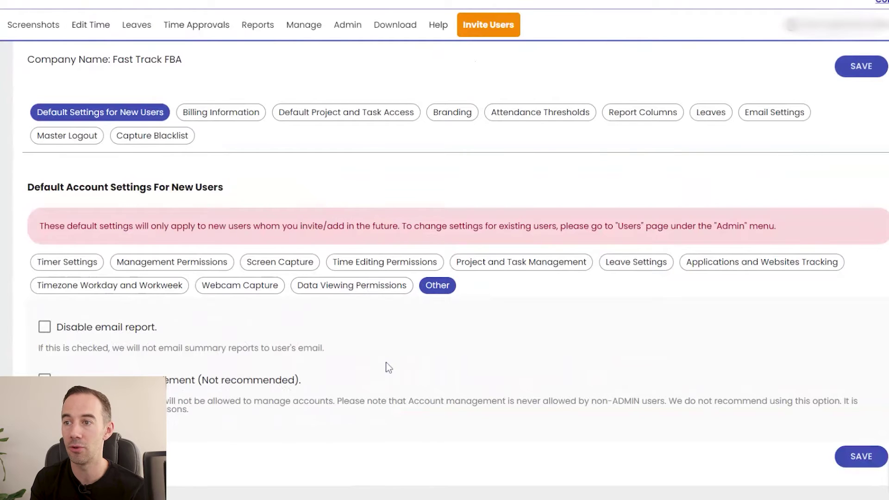
pyautogui.click(215, 112)
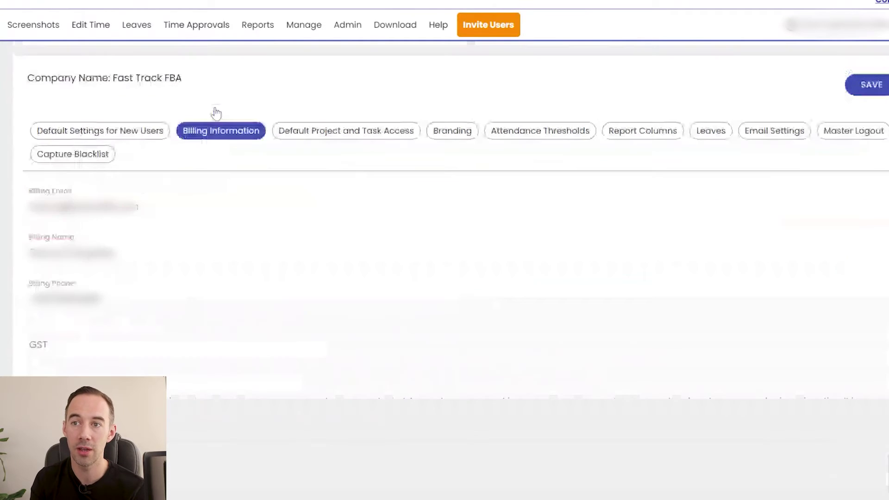
# Step: Review the Default Project and Task Access, Branding, Attendance Thresholds and Report Columns settings
pyautogui.click(303, 134)
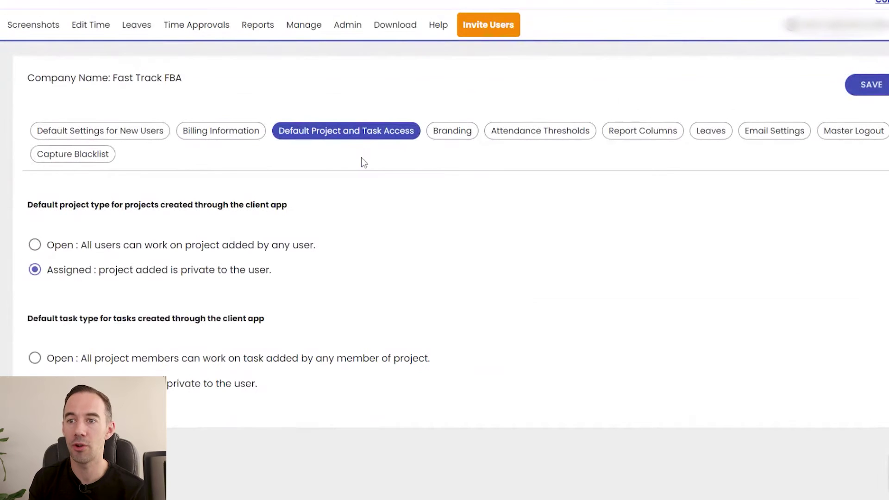
pyautogui.click(452, 132)
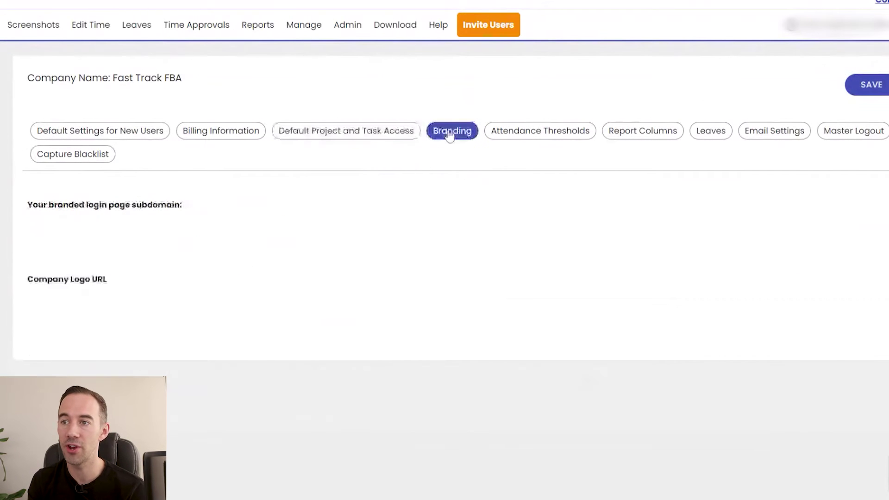
pyautogui.click(501, 135)
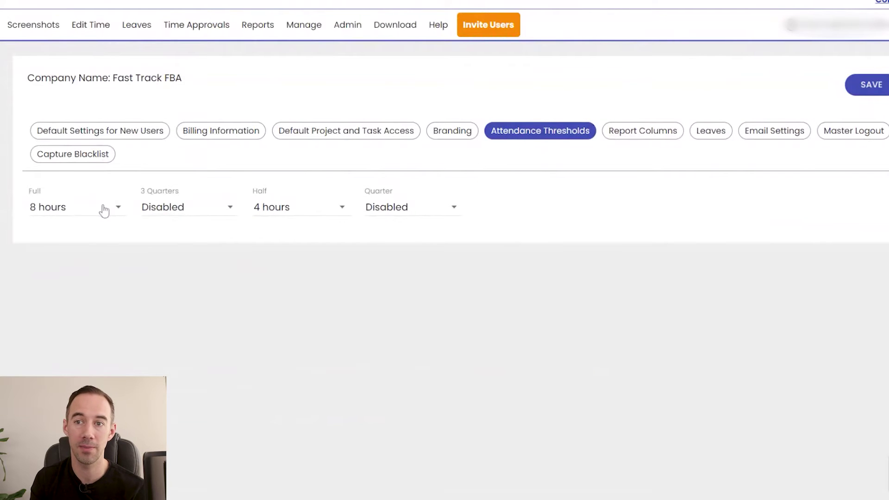
pyautogui.click(648, 137)
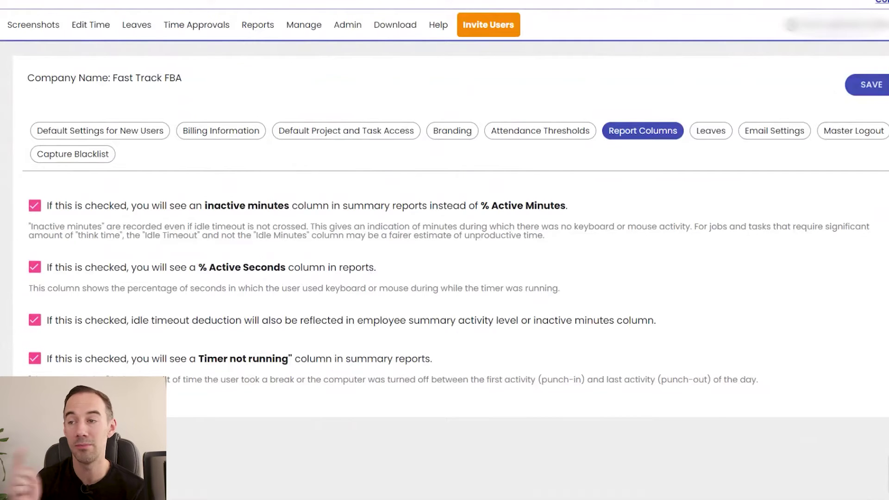
# Step: Review Leaves and Email Settings, ending on the empty Capture Blacklist window-title list
pyautogui.click(699, 138)
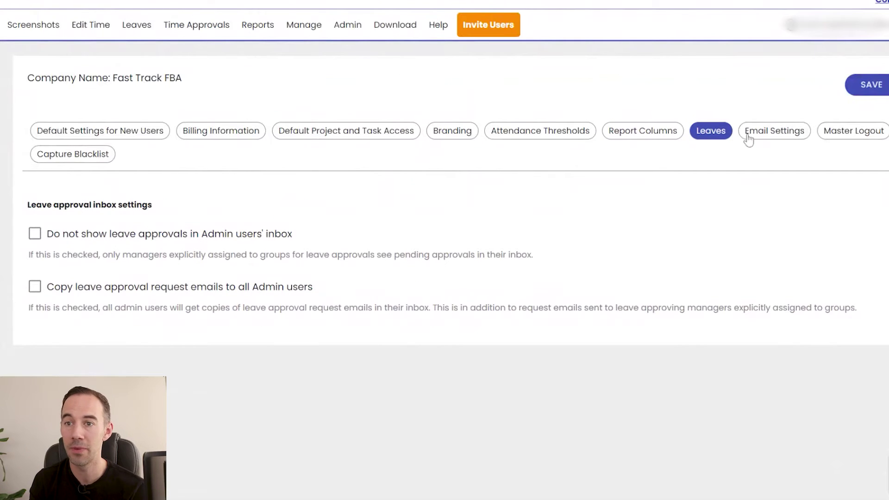
pyautogui.click(774, 135)
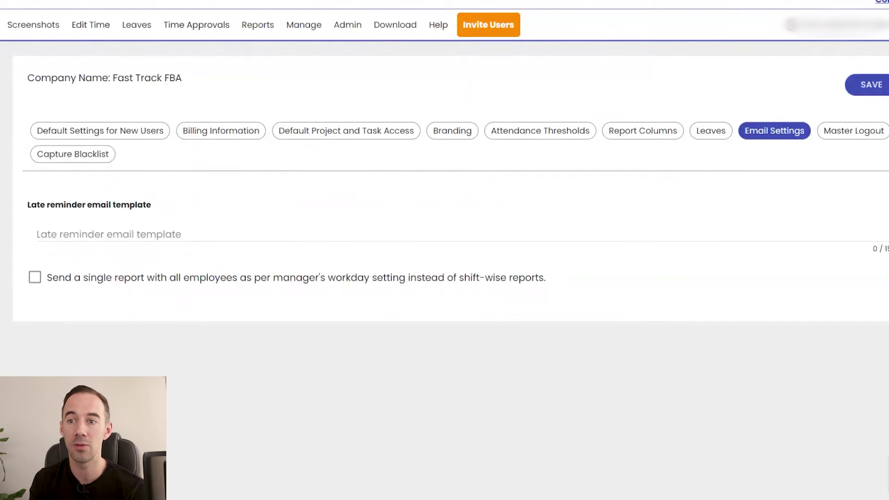
pyautogui.click(72, 154)
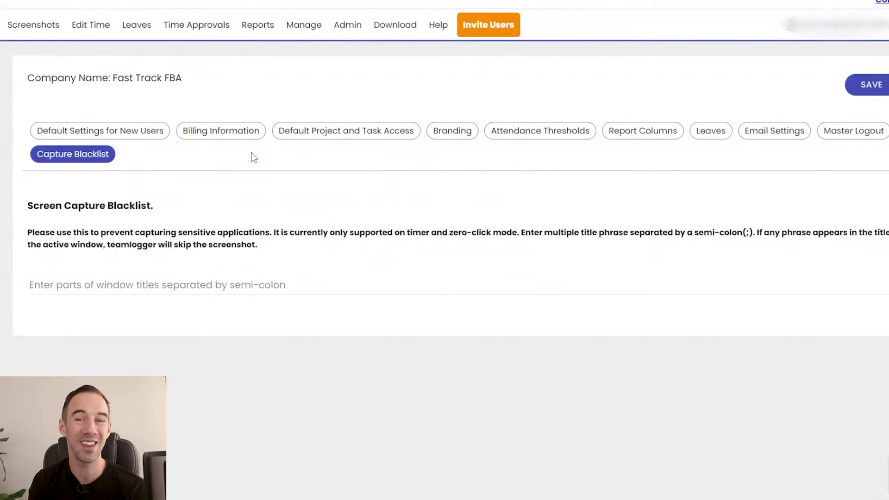